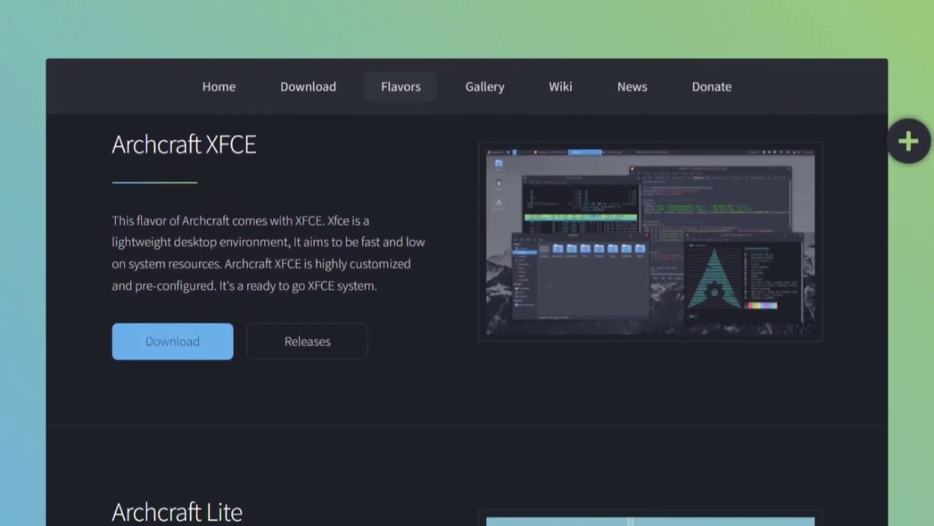
pyautogui.scroll(-5, 467, 263)
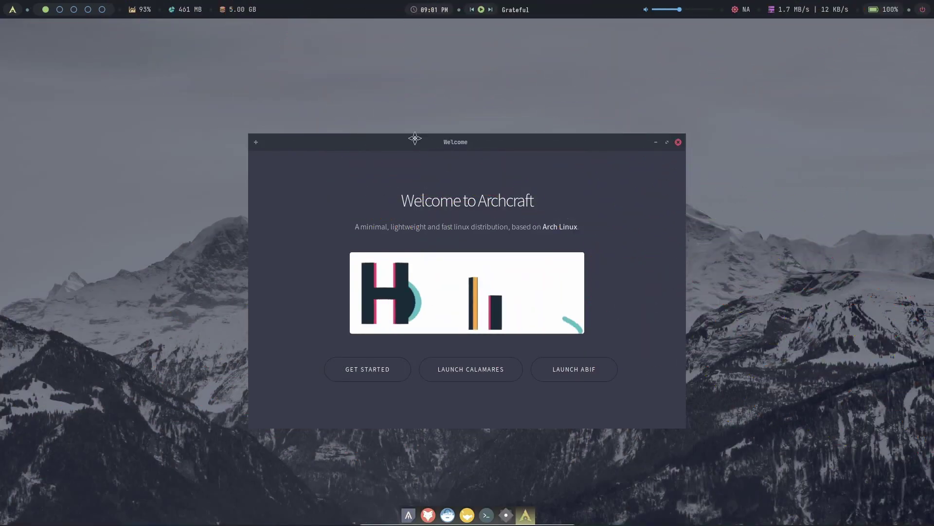
# - Move the Welcome window up-left and drag its top edge upward to make it taller
pyautogui.moveTo(415, 138); pyautogui.dragTo(423, 224)
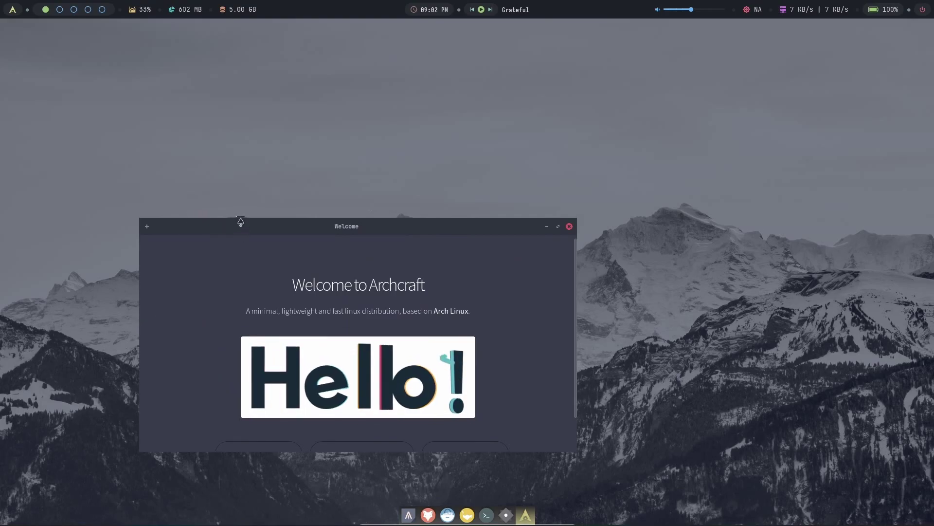
pyautogui.moveTo(241, 221); pyautogui.dragTo(265, 20)
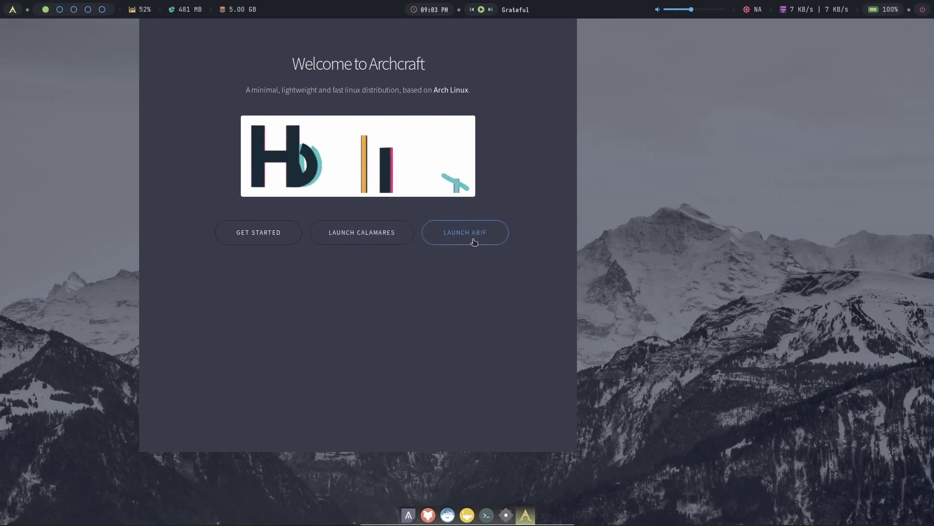
# - Launch Calamares from the Welcome window and move the installer window up-left
pyautogui.click(365, 236)
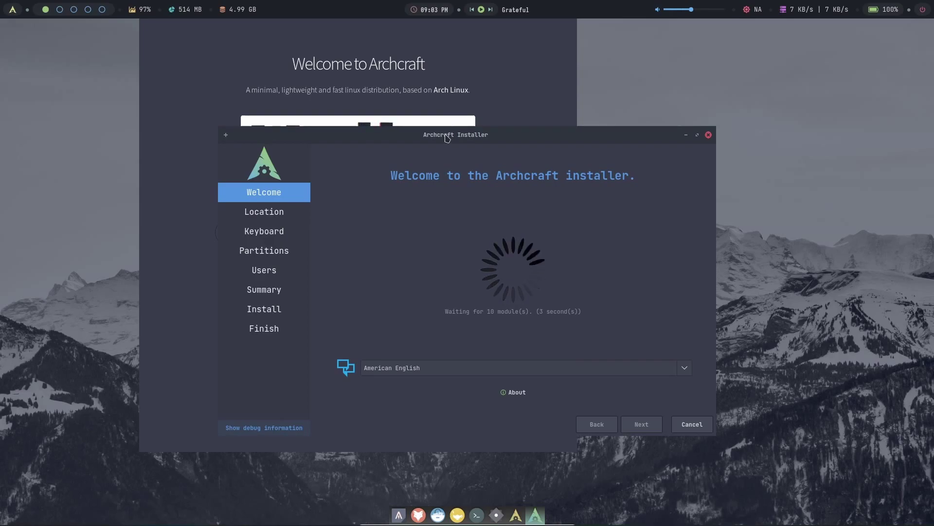
pyautogui.moveTo(446, 137); pyautogui.dragTo(393, 110)
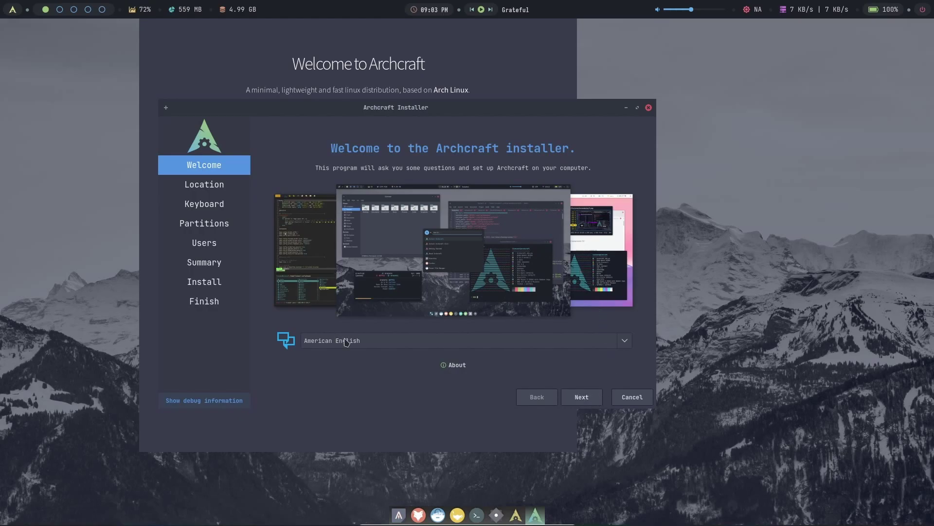
# - Keep the America/Jamaica timezone and English (US) keyboard, then select Erase disk for partitioning
pyautogui.click(583, 397)
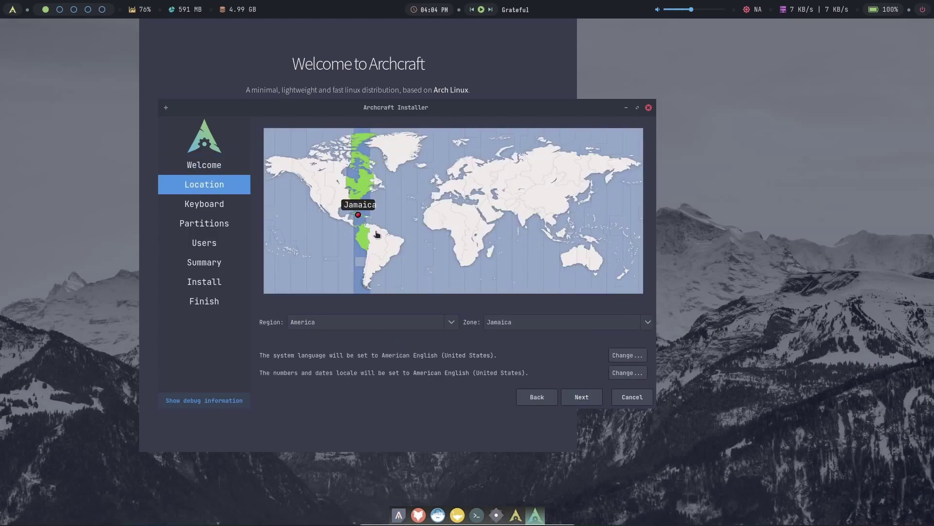
pyautogui.click(585, 397)
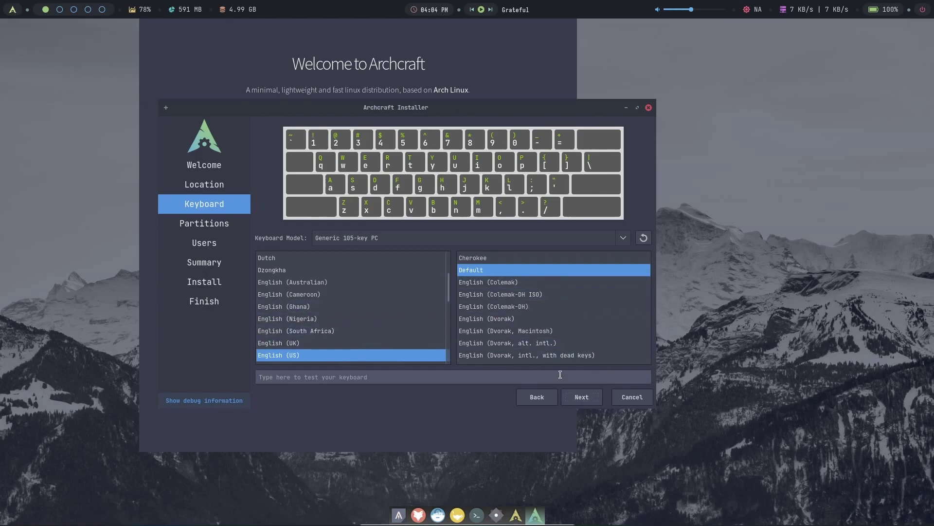
pyautogui.click(575, 396)
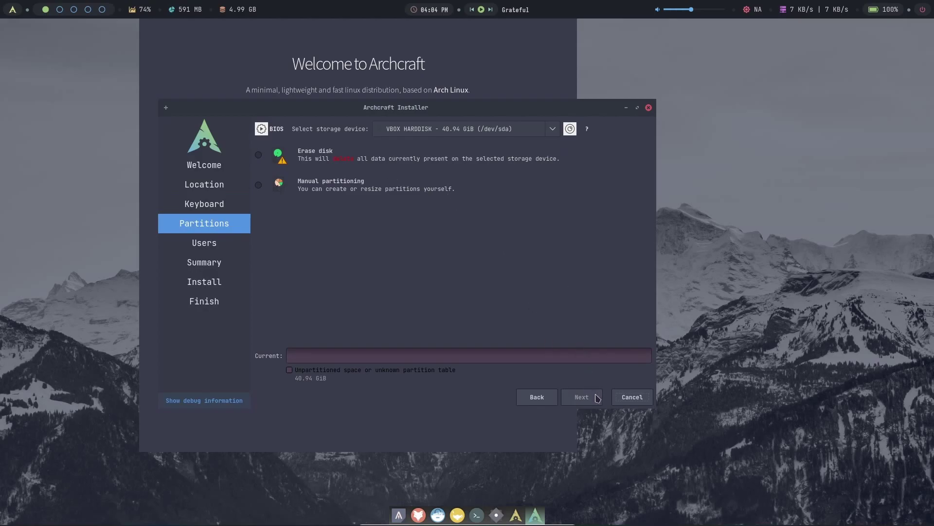
pyautogui.click(267, 161)
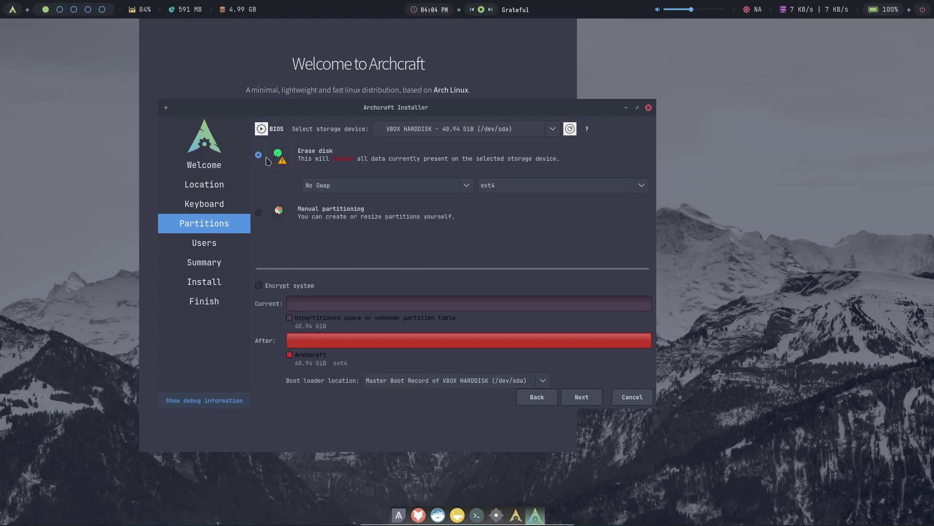
# - On the Users page, enter the full name, keep login and computer names, and set a matching password
pyautogui.click(588, 403)
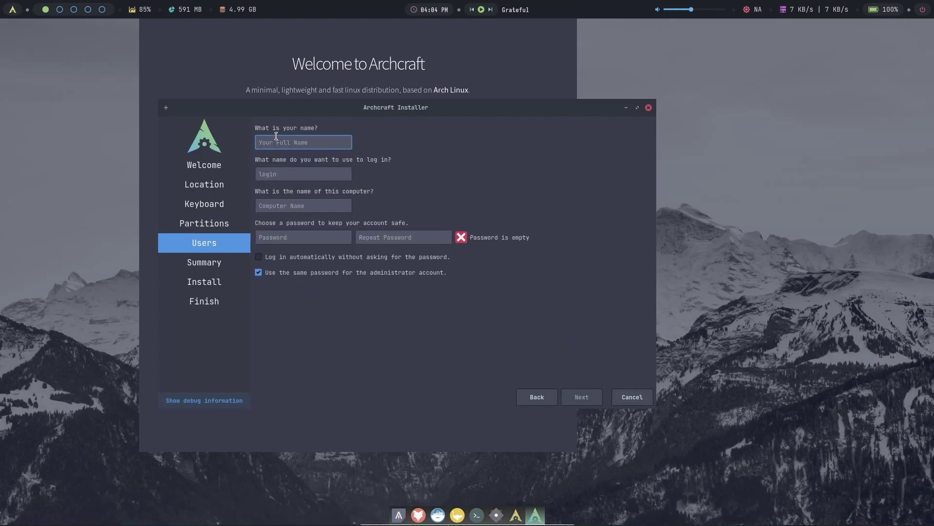
pyautogui.write('te')
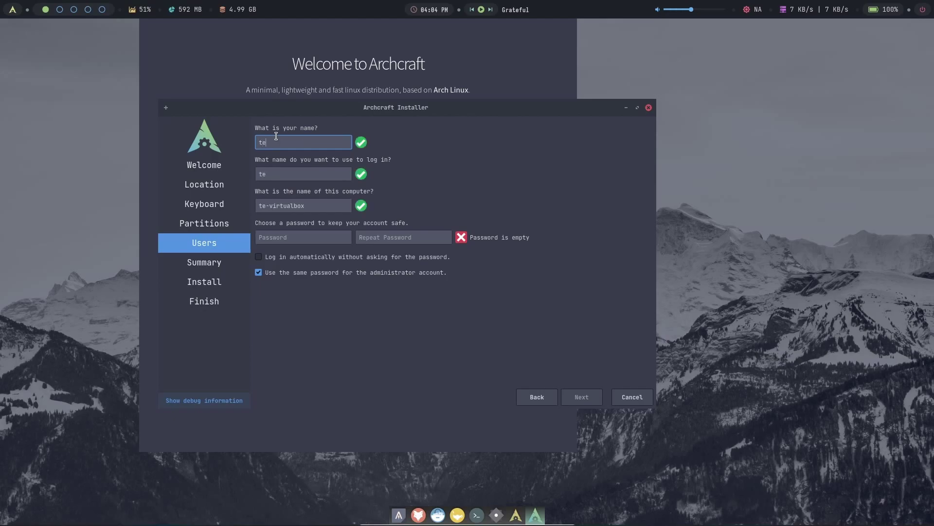
pyautogui.write('chiz')
pyautogui.press('Tab')
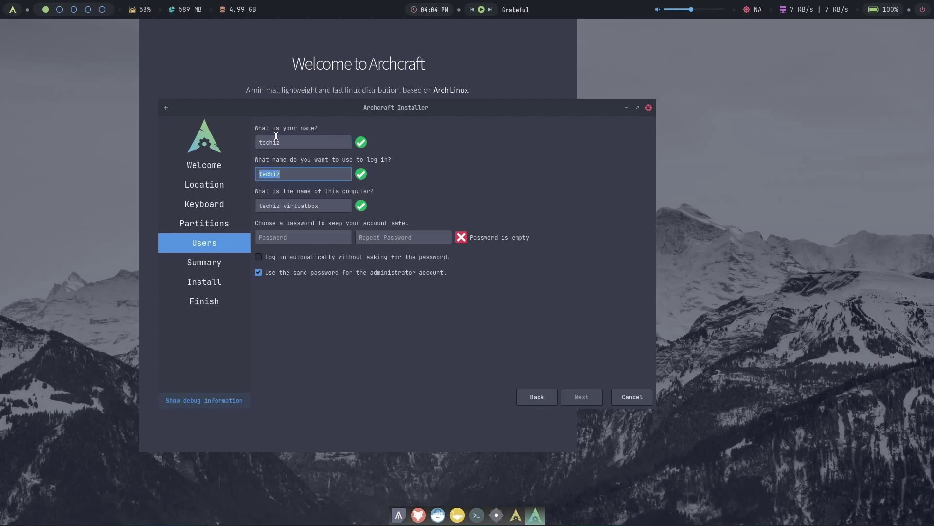
pyautogui.press('Tab')
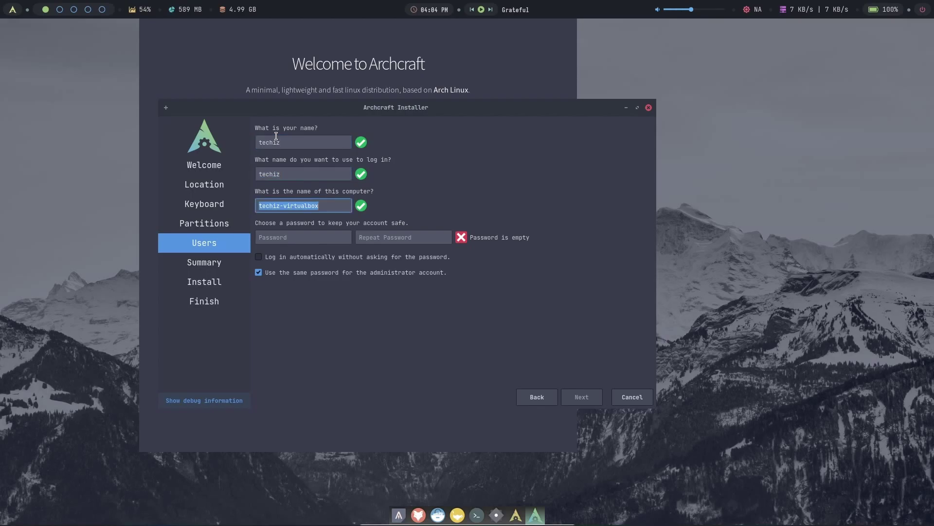
pyautogui.press('Tab')
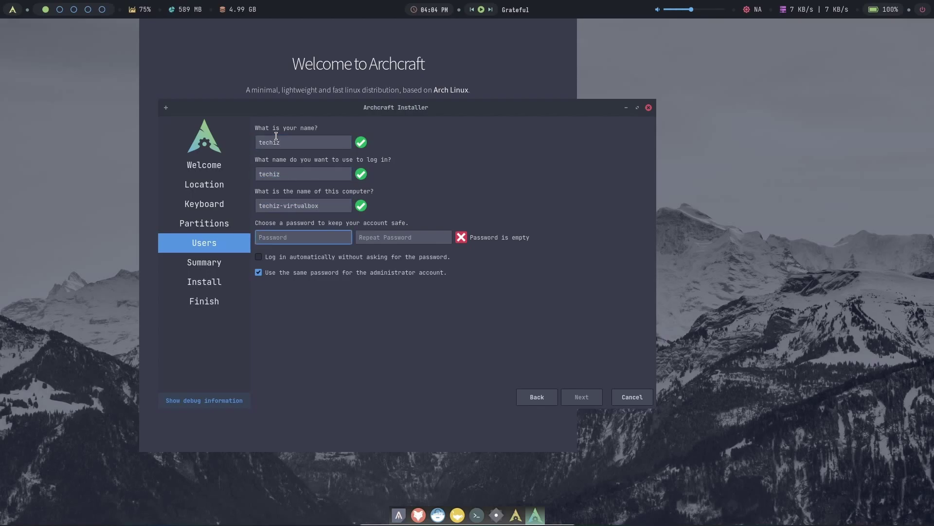
pyautogui.write('••')
pyautogui.press('Tab')
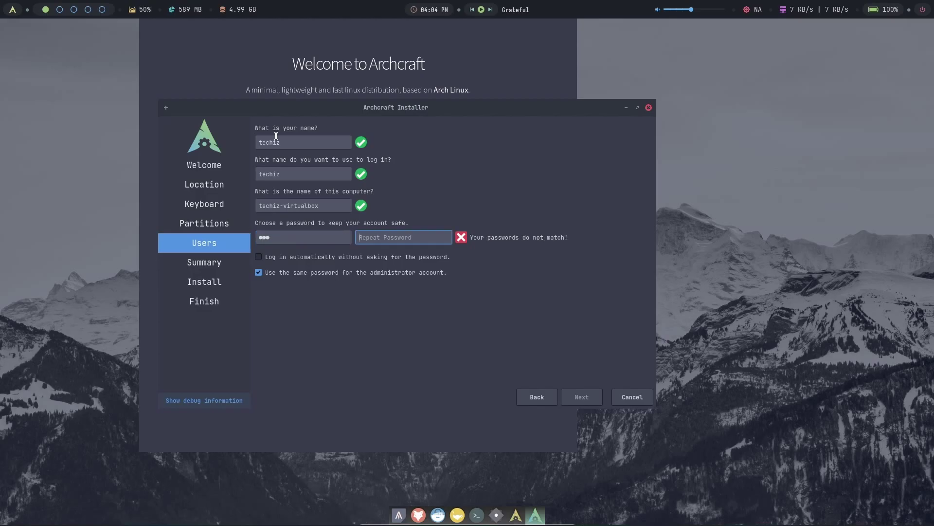
pyautogui.write('•••')
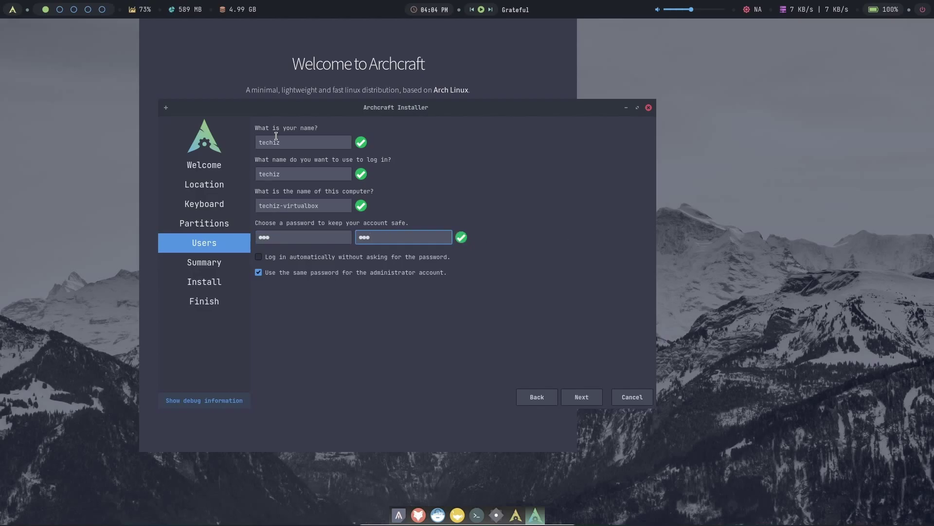
pyautogui.press('Tab')
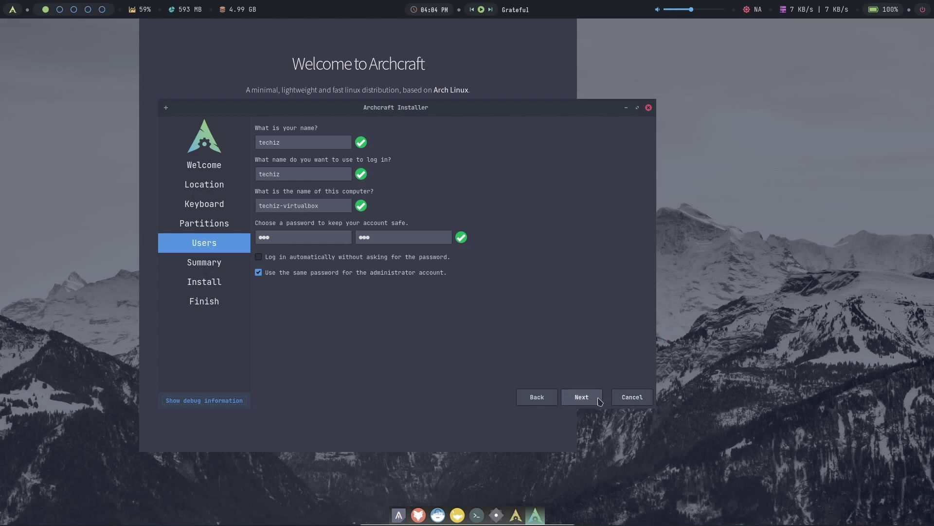
# - Go to the Summary page and start the Archcraft installation
pyautogui.click(582, 397)
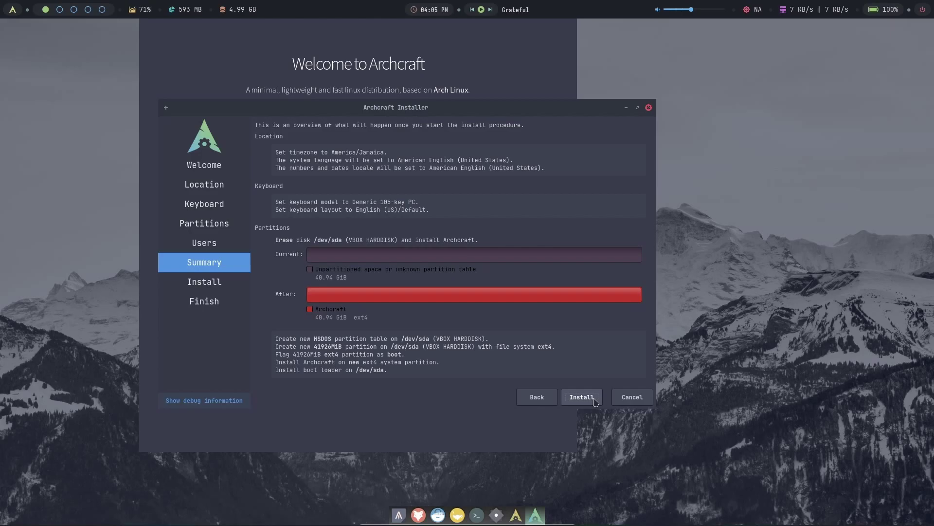
pyautogui.click(595, 401)
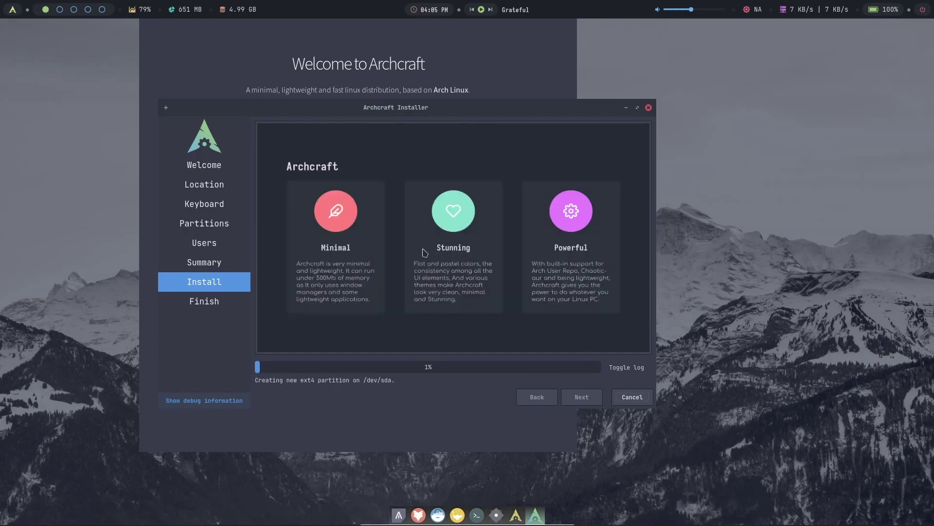
# - Nudge the installer window aside while the installation runs to the All done page
pyautogui.moveTo(496, 115)
pyautogui.mouseDown()
pyautogui.moveTo(487, 101)
pyautogui.moveTo(492, 110)
pyautogui.mouseUp()
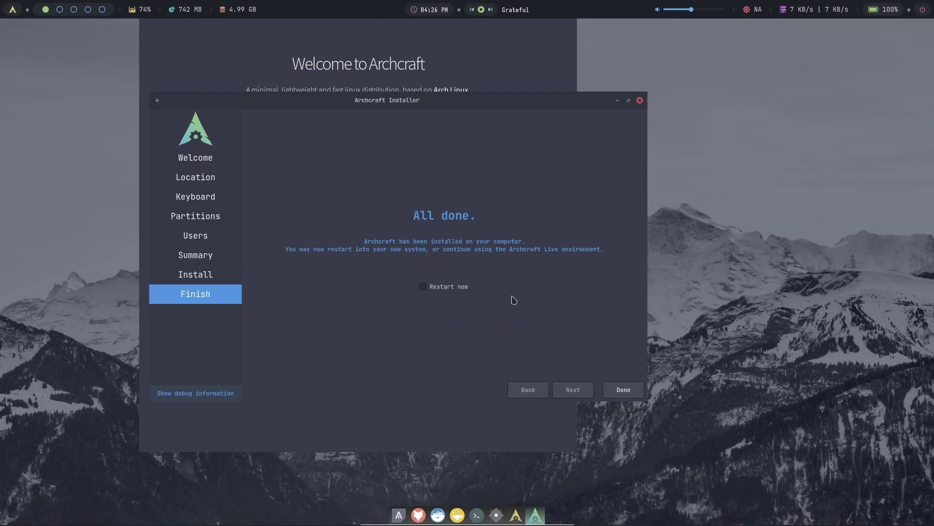
# - Tick Restart now on the Finish page and click Done to reboot into Archcraft
pyautogui.click(462, 288)
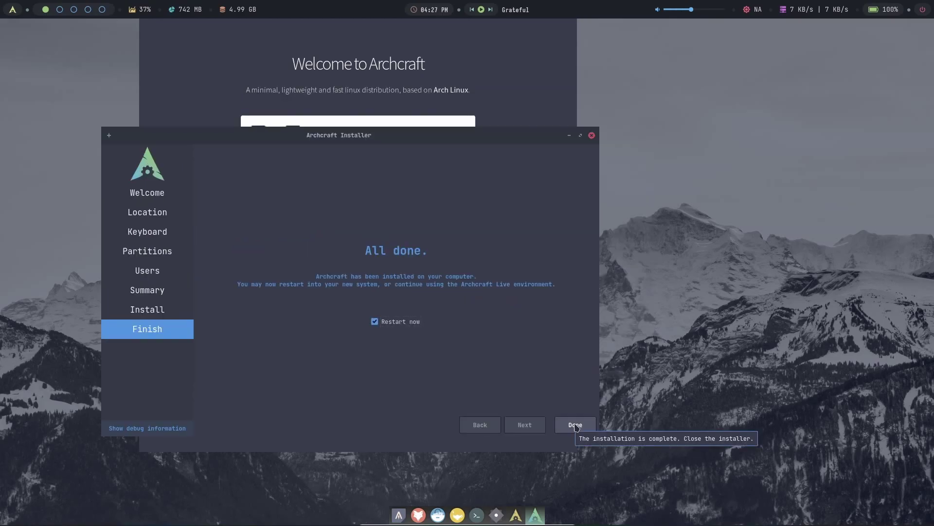
pyautogui.click(576, 424)
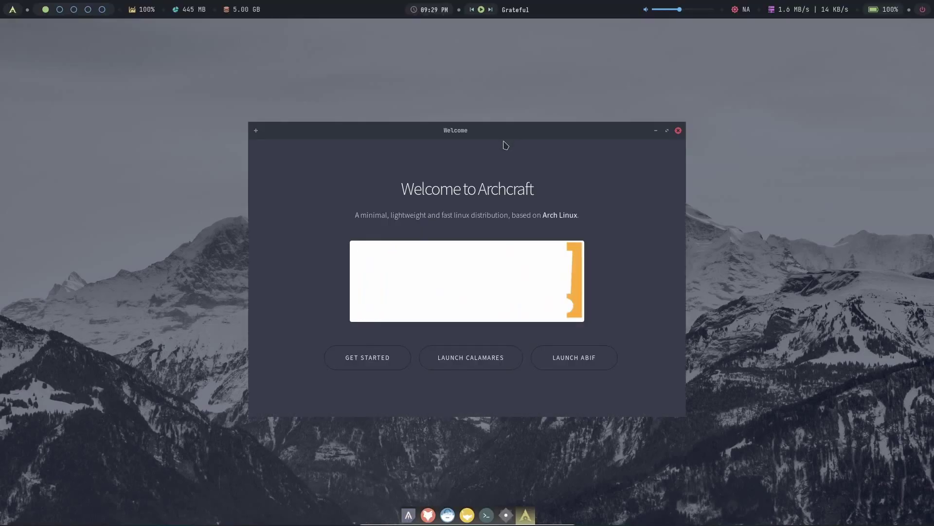
# - Close the Welcome window, then start and pause music with the top bar's play/pause button
pyautogui.moveTo(496, 139); pyautogui.dragTo(426, 163)
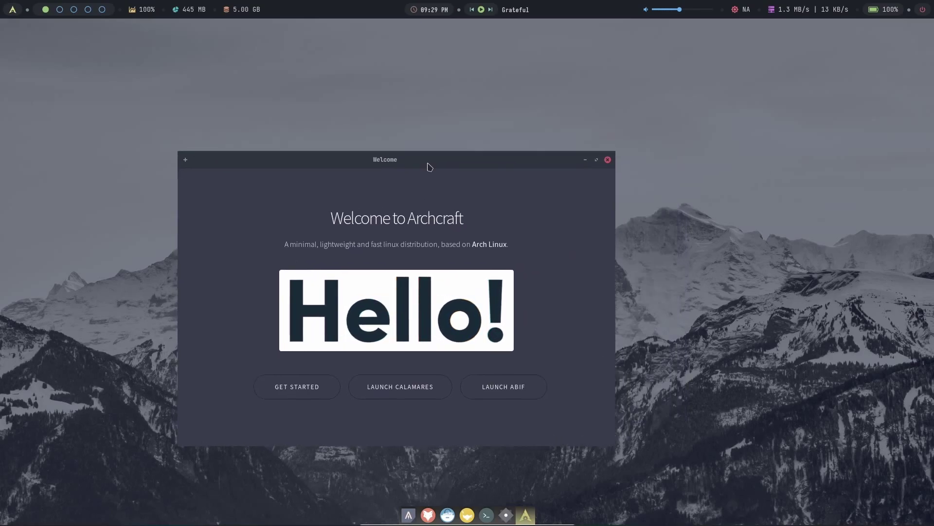
pyautogui.click(608, 159)
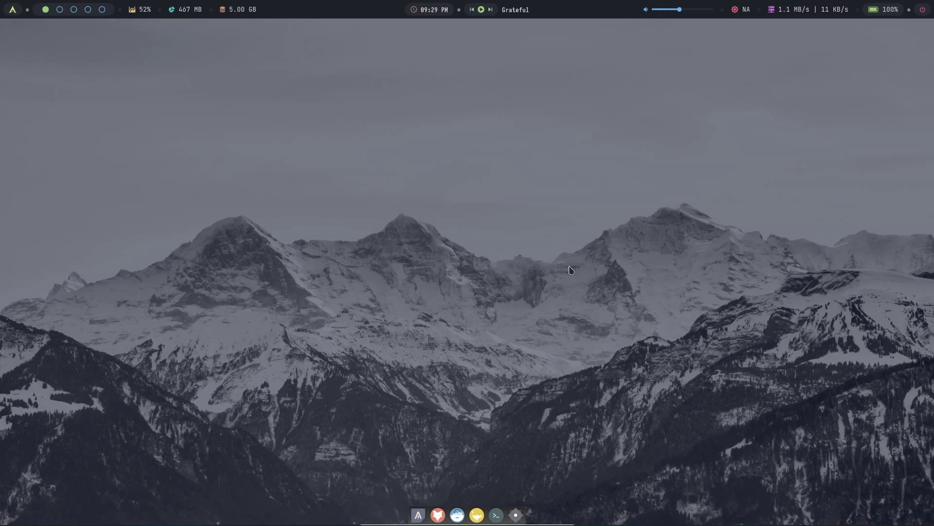
pyautogui.click(481, 10)
pyautogui.click(481, 9)
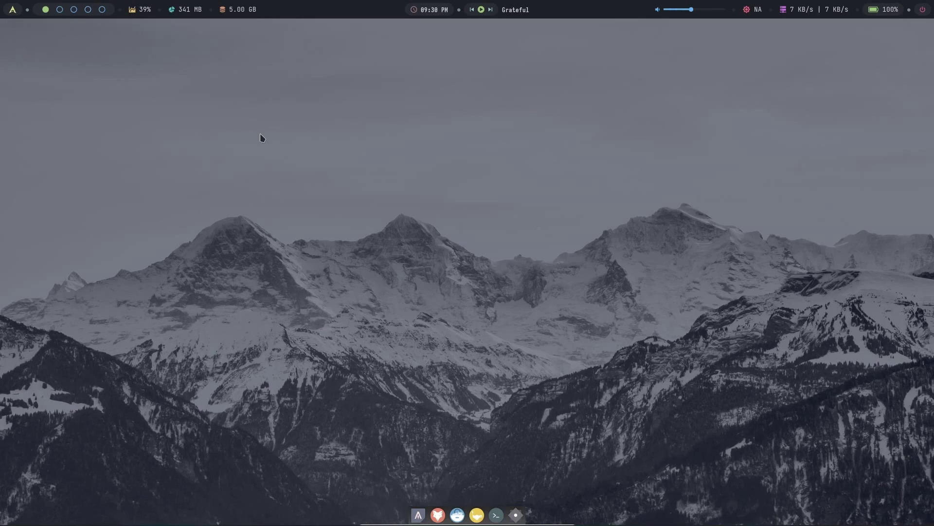
# - Open a terminal with super+Return and run htop
pyautogui.rightClick(327, 147)
pyautogui.click(253, 208)
pyautogui.press('super+Return')
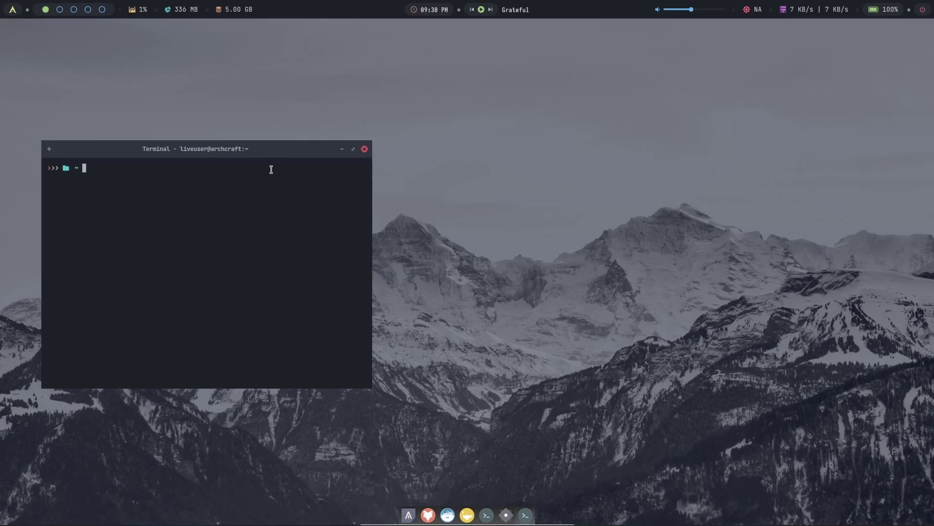
pyautogui.write('top')
pyautogui.press('BackSpace')
pyautogui.press('BackSpace')
pyautogui.press('BackSpace')
pyautogui.write('htop')
pyautogui.press('Return')
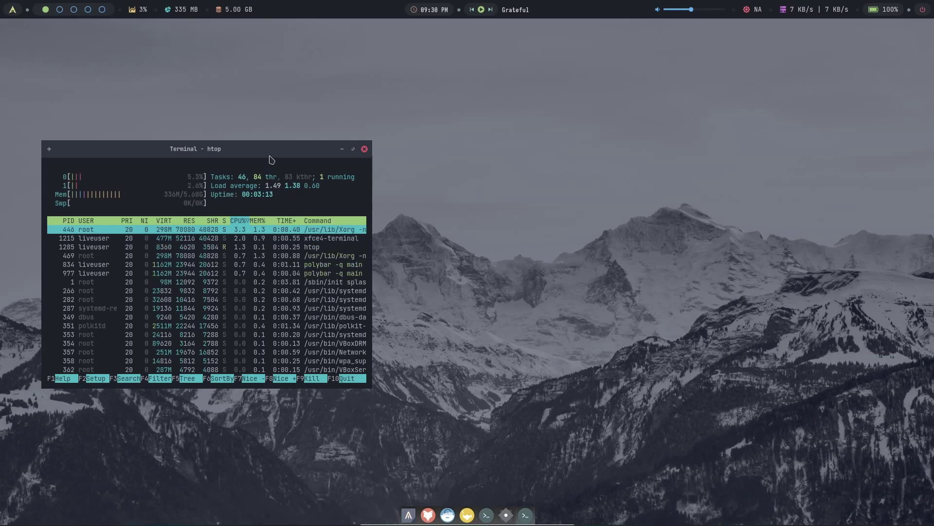
# - Move the htop terminal down-right and close it, ticking 'Do not ask me again' on the warning
pyautogui.moveTo(272, 159); pyautogui.dragTo(574, 215)
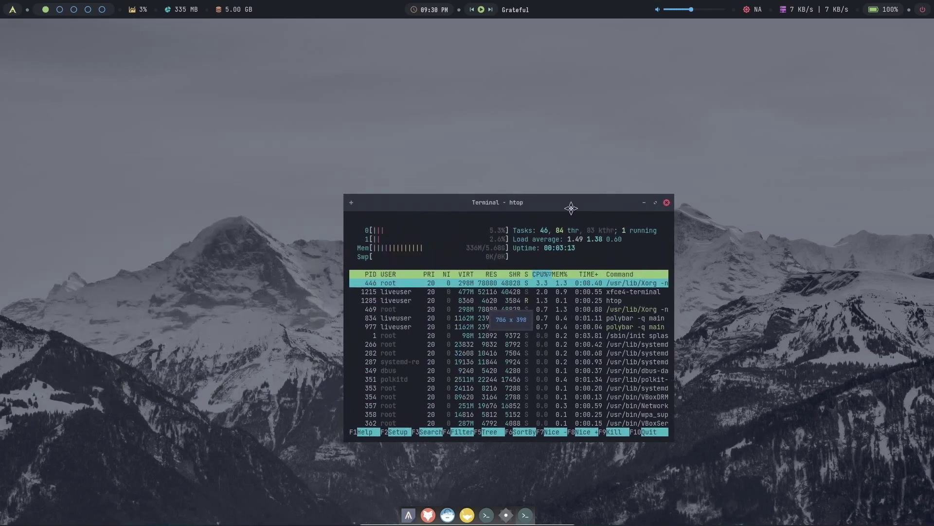
pyautogui.click(667, 205)
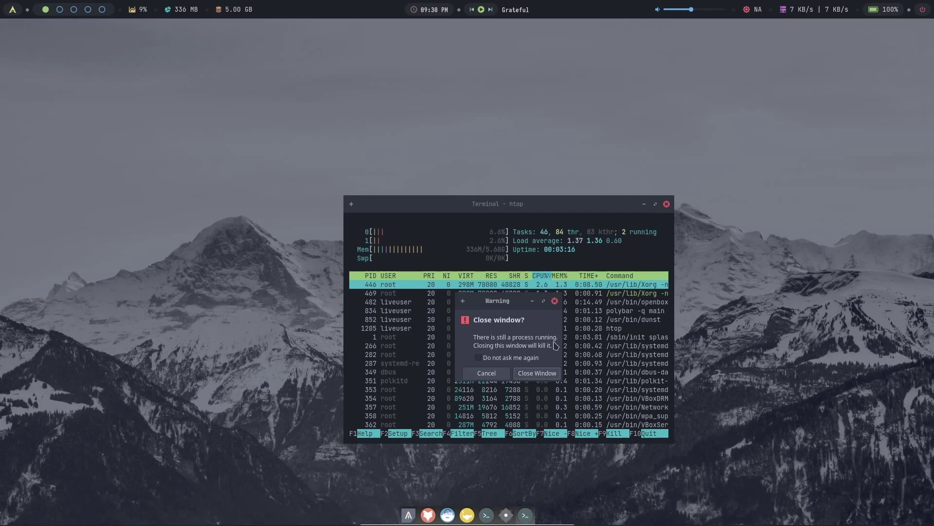
pyautogui.click(514, 359)
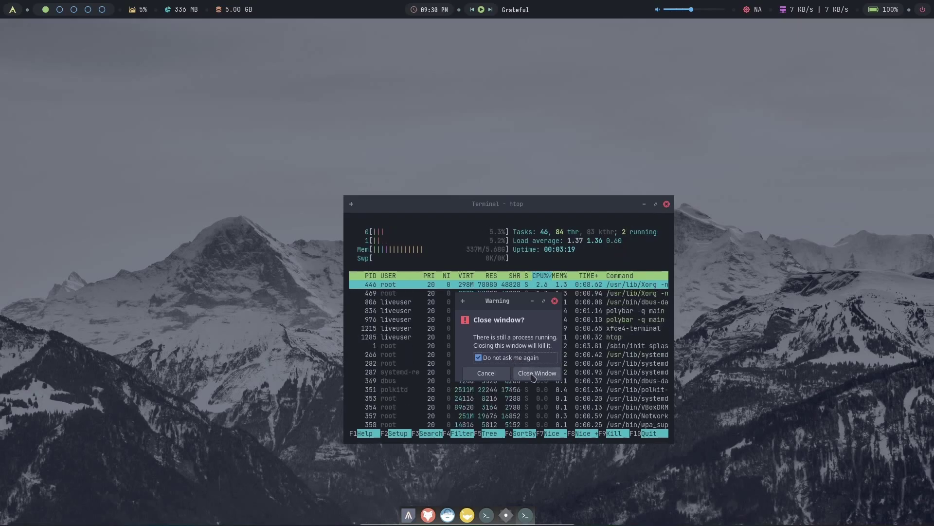
pyautogui.click(543, 378)
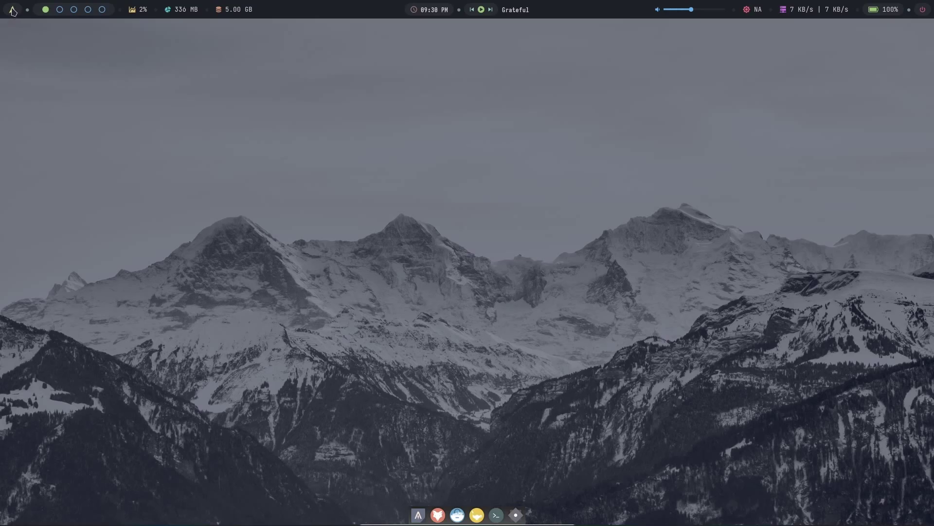
# - Open the rofi launcher from the Archcraft logo and browse its entries up and down
pyautogui.click(13, 10)
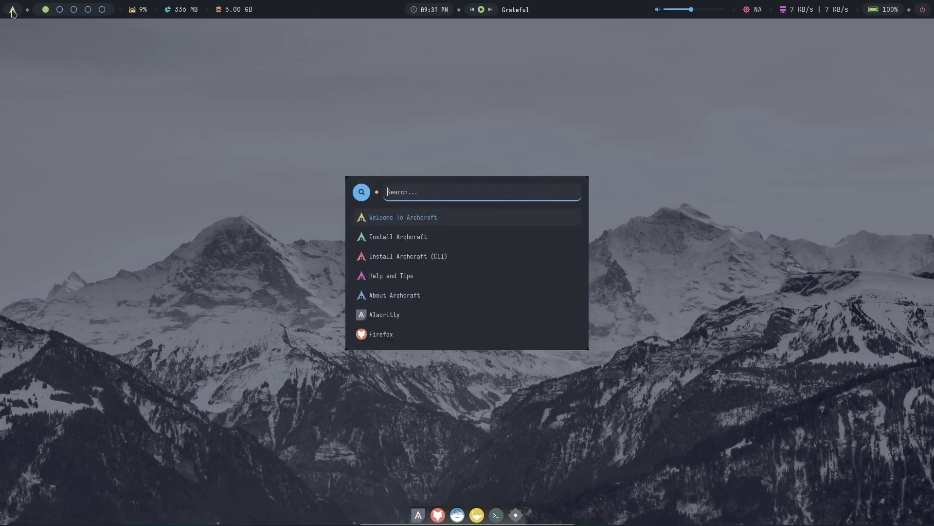
pyautogui.press('Down')
pyautogui.press('Down')
pyautogui.press('Up')
pyautogui.press('Up')
pyautogui.press('Up')
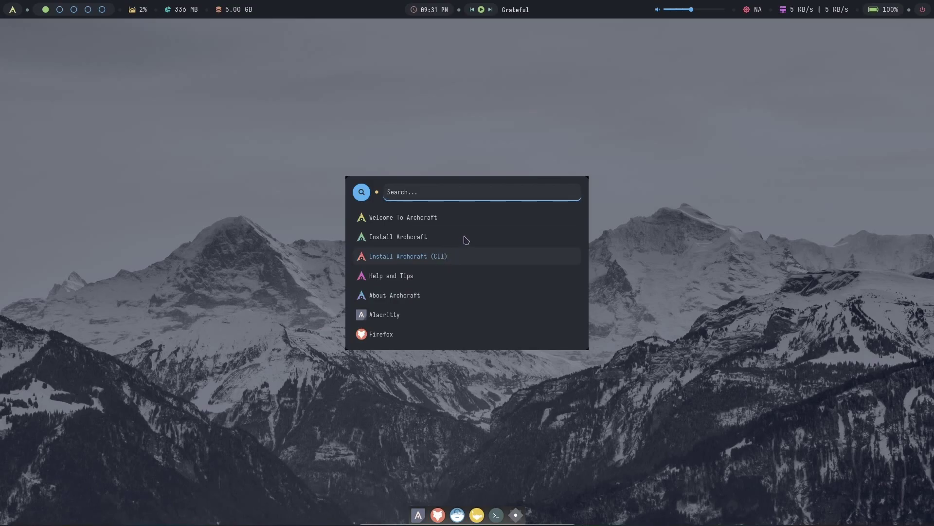
pyautogui.press('Up')
pyautogui.press('Up')
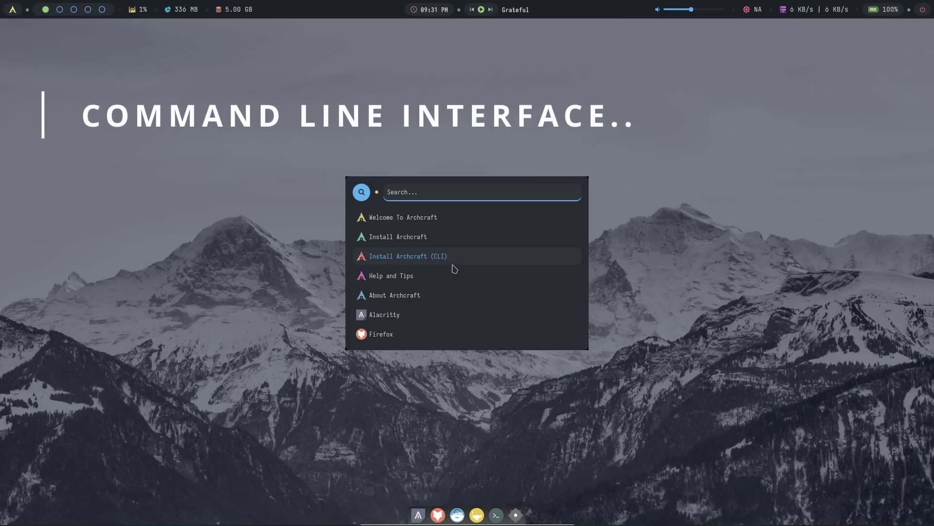
# - Start Install Archcraft (CLI) and cancel it at the Select Language screen
pyautogui.click(397, 263)
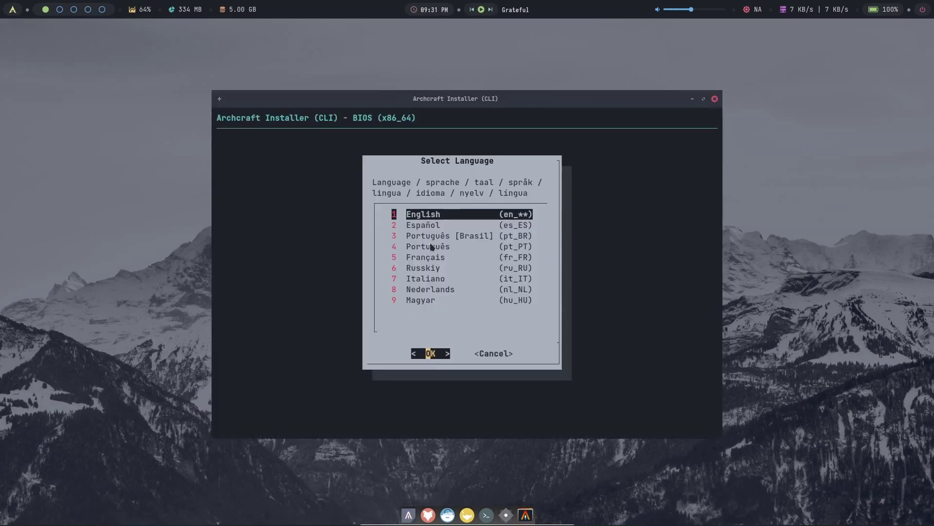
pyautogui.click(492, 353)
# - Reopen the launcher with the Super key and step down its entry list
pyautogui.press('super')
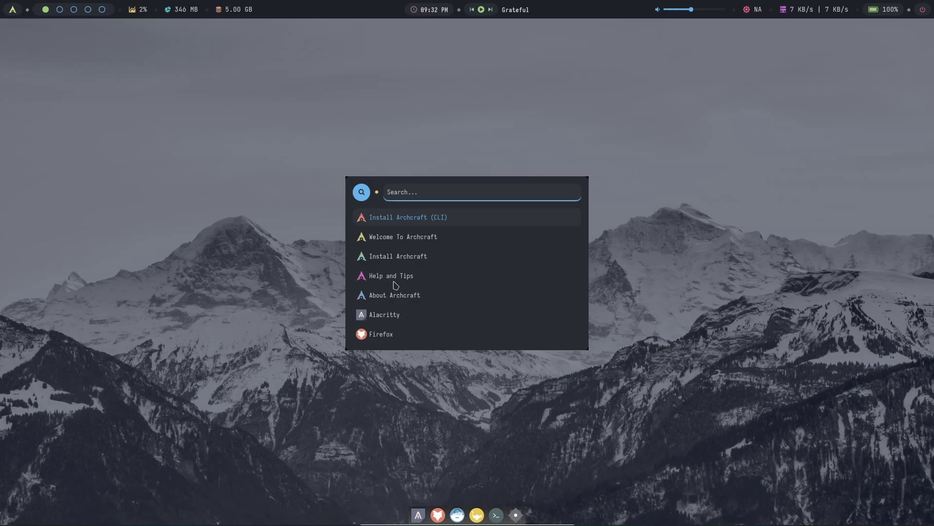
pyautogui.press('Down')
pyautogui.press('Down')
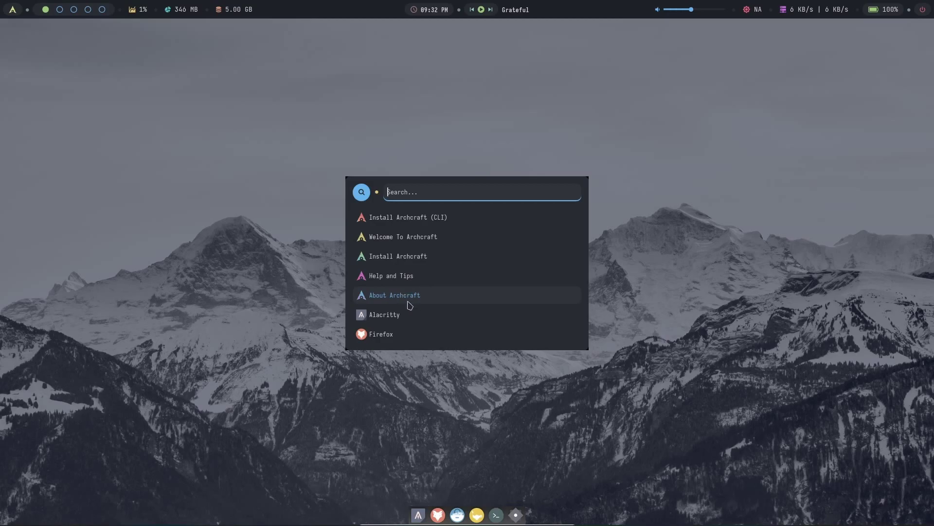
# - Open About Archcraft v2022.04, move the window aside and view its Credits
pyautogui.click(403, 298)
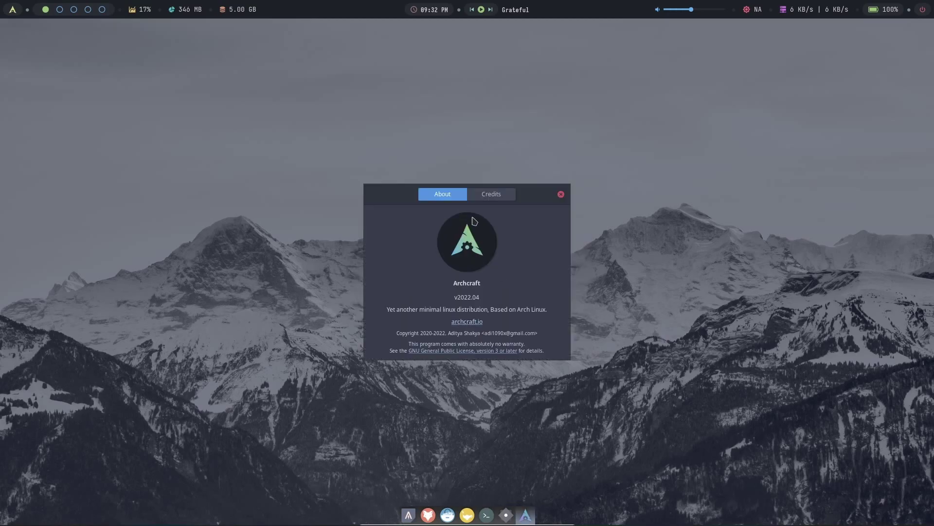
pyautogui.moveTo(528, 200); pyautogui.dragTo(479, 196)
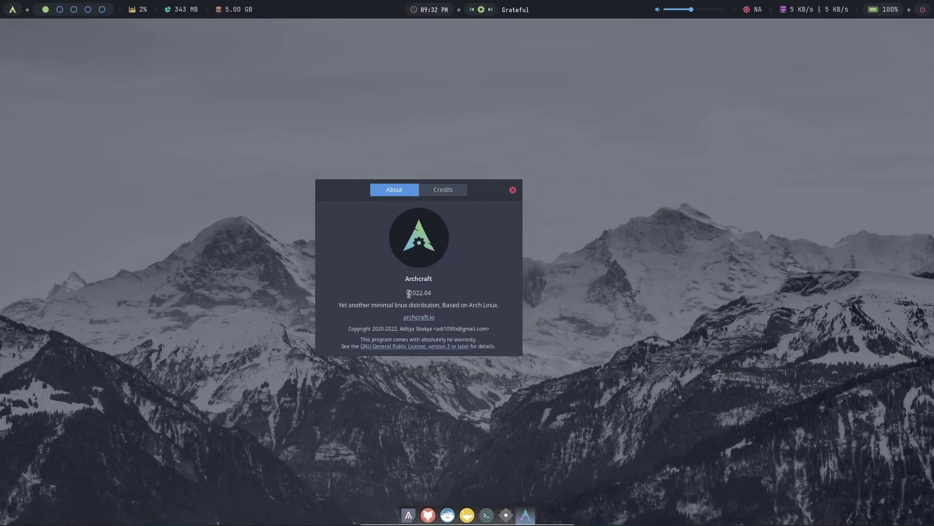
pyautogui.click(436, 294)
pyautogui.click(451, 195)
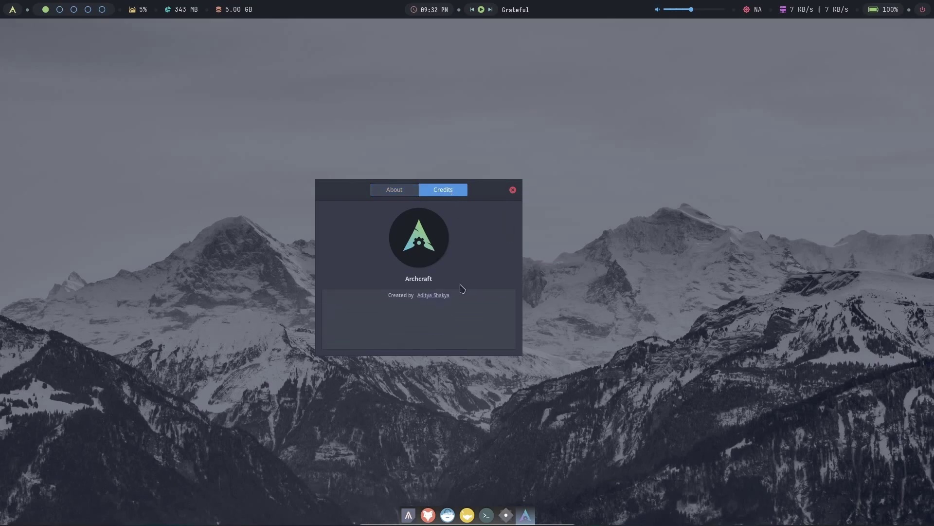
# - Close the About window and reopen the app launcher
pyautogui.click(513, 190)
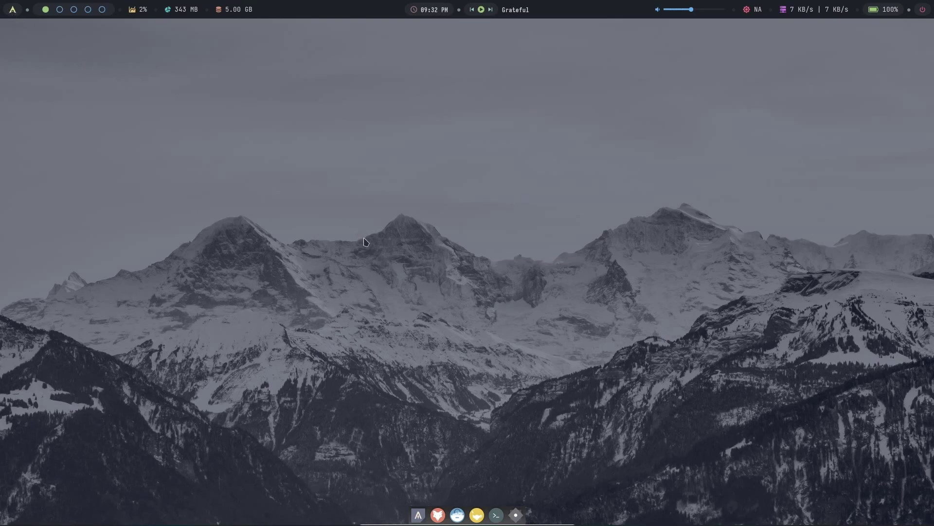
pyautogui.press('super')
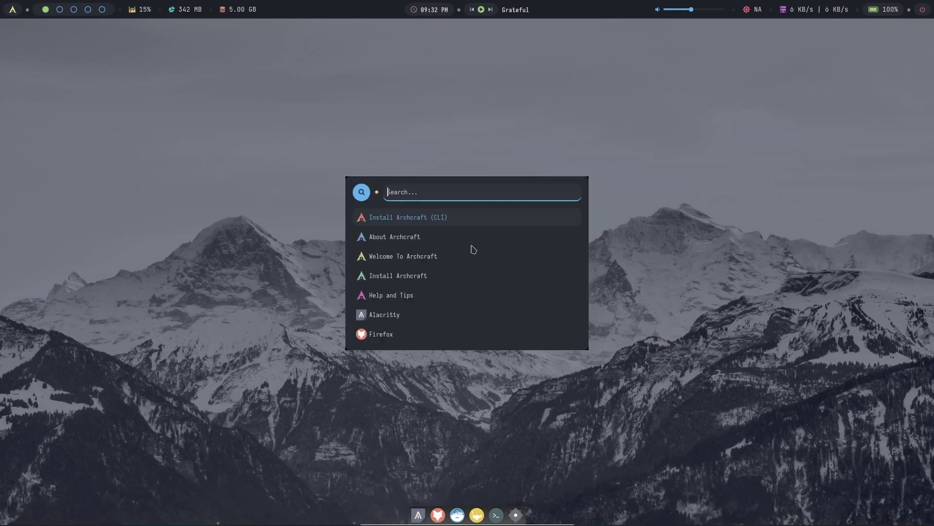
pyautogui.press('Down')
pyautogui.press('Down')
pyautogui.press('Down')
pyautogui.press('Down')
pyautogui.press('Down')
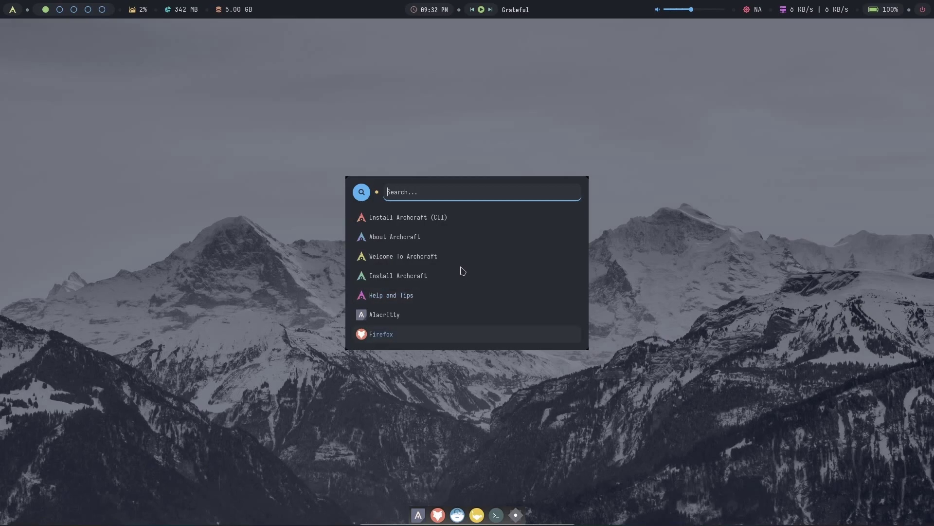
# - Page through the launcher to the second set of apps and highlight Geany
pyautogui.press('Down')
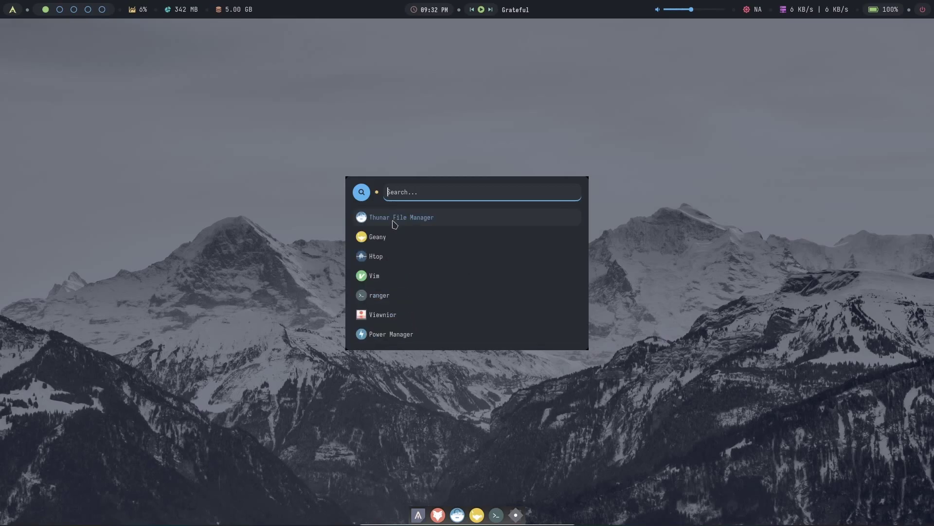
pyautogui.press('Up')
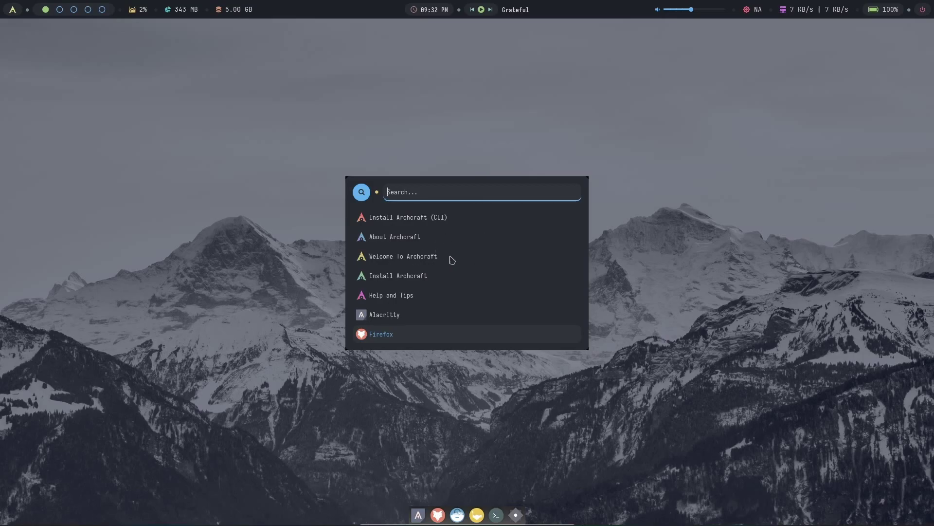
pyautogui.press('Down')
pyautogui.press('Down')
pyautogui.press('Up')
pyautogui.press('Up')
pyautogui.press('Down')
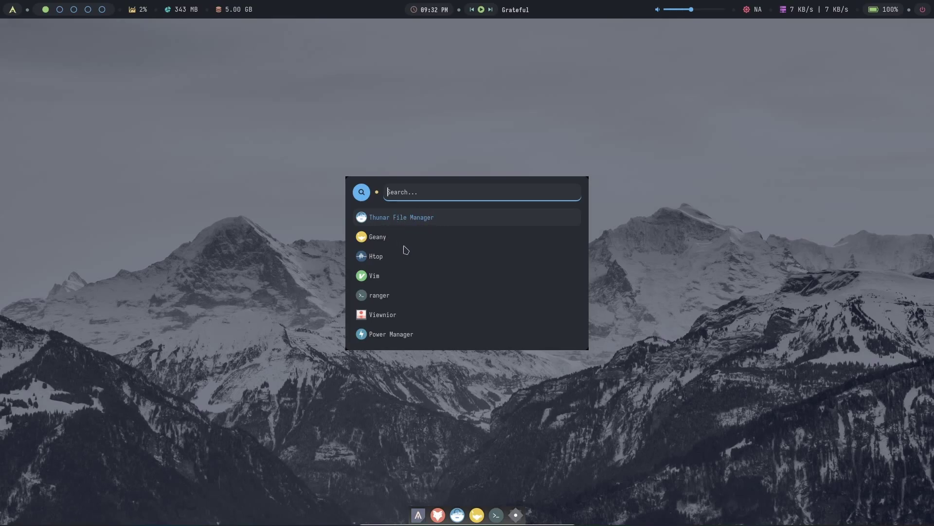
pyautogui.press('Down')
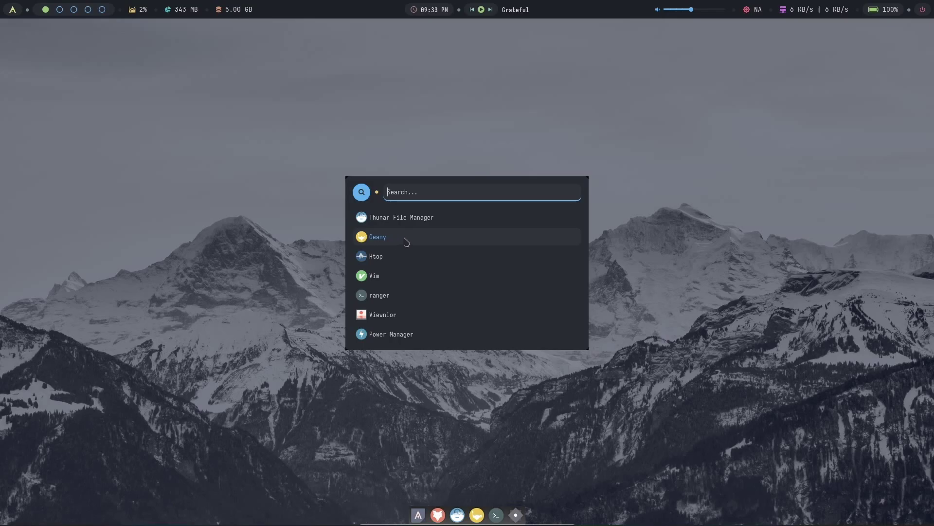
# - Launch Geany's untitled editor, reposition its window, close it and bring back the launcher
pyautogui.click(388, 242)
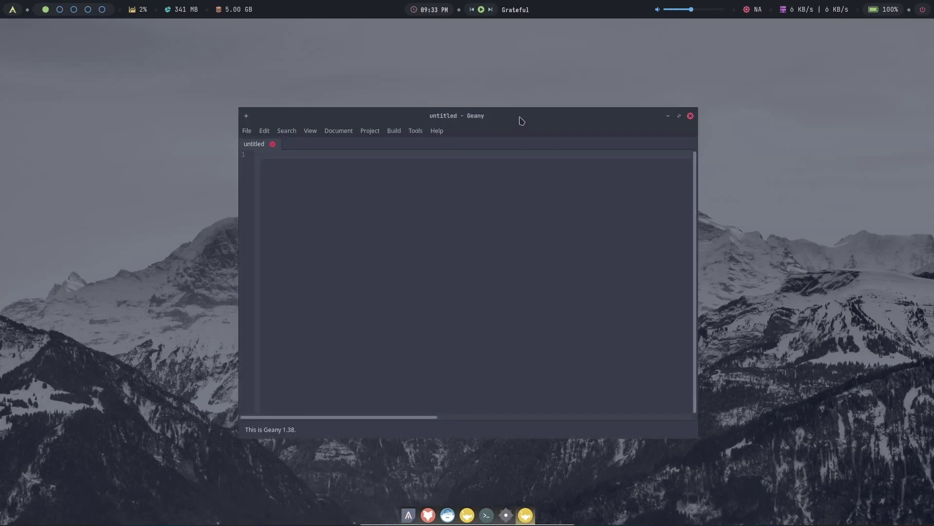
pyautogui.moveTo(519, 119); pyautogui.dragTo(496, 153)
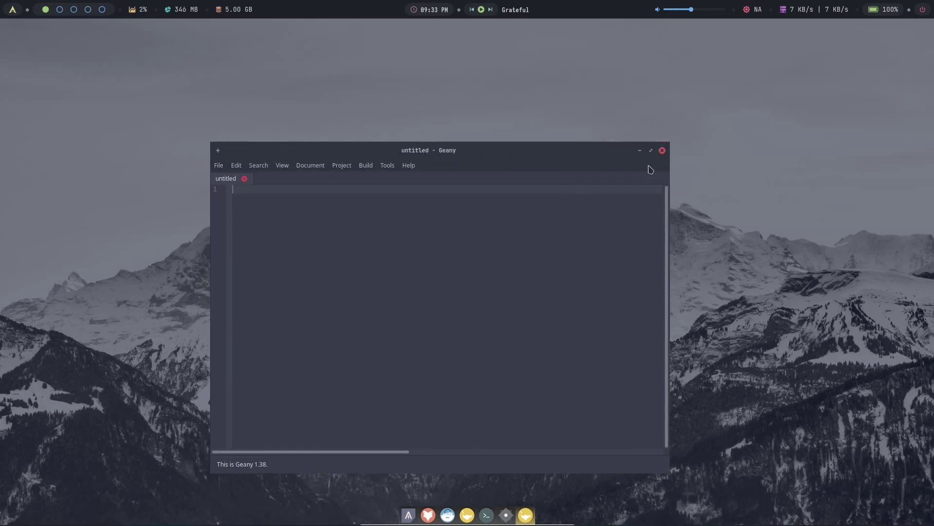
pyautogui.click(662, 150)
pyautogui.press('super')
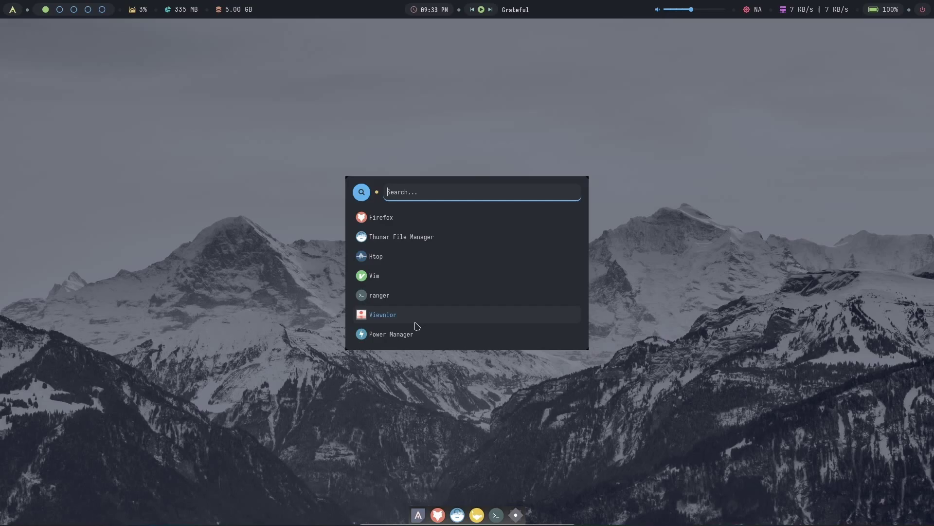
# - Launch Viewnior, maximise and restore its window, then close it
pyautogui.click(383, 314)
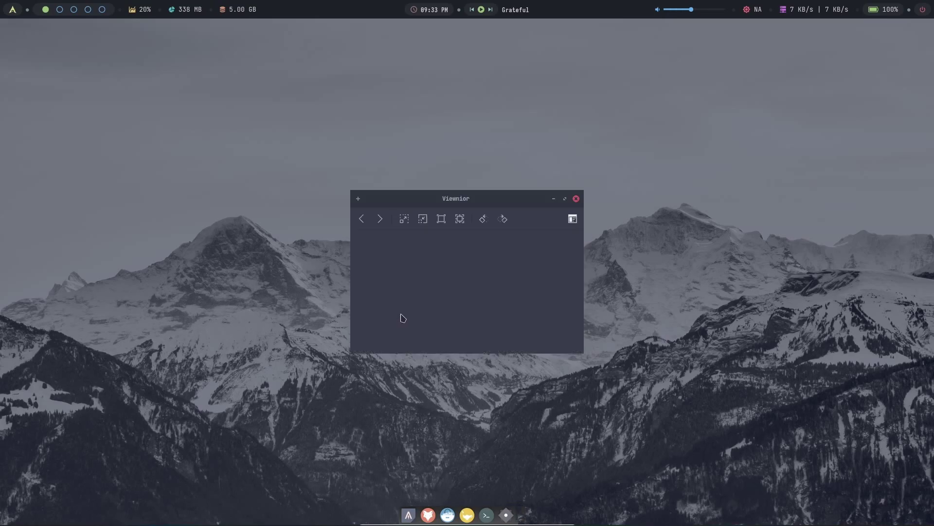
pyautogui.doubleClick(479, 200)
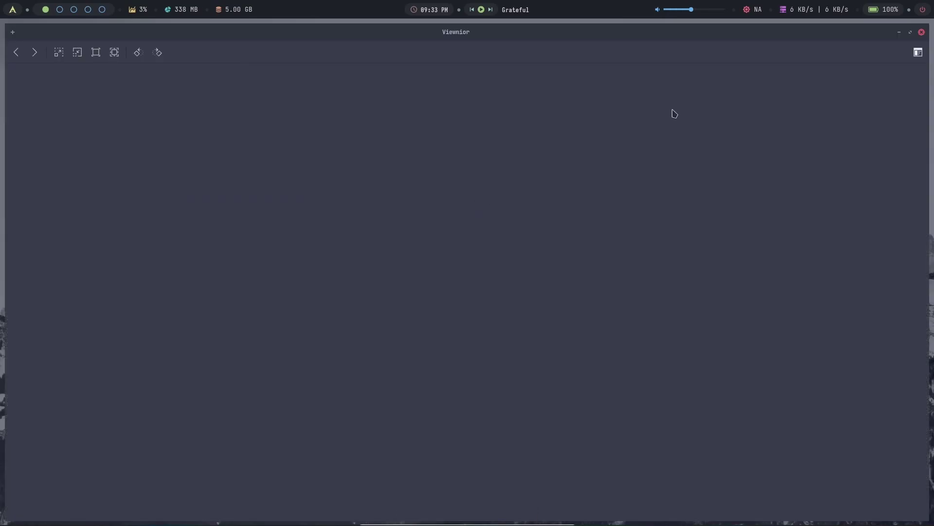
pyautogui.doubleClick(547, 29)
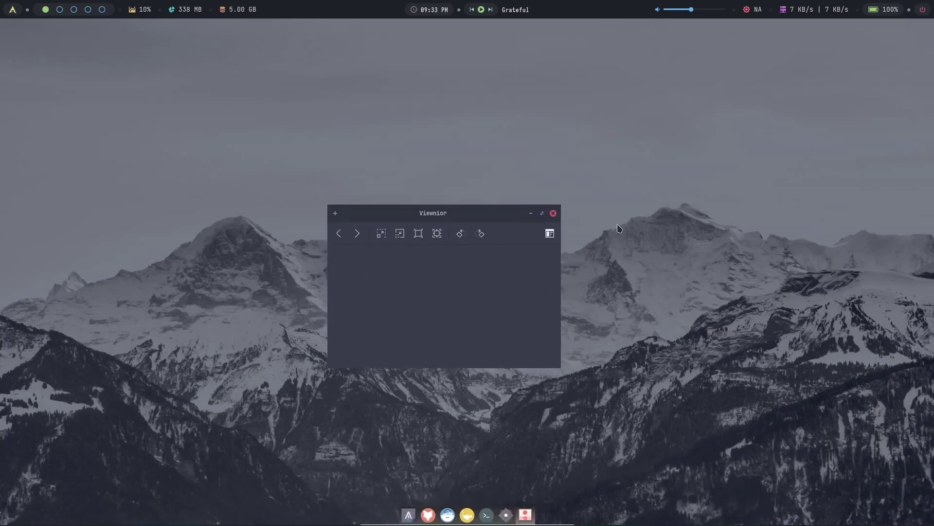
pyautogui.click(554, 214)
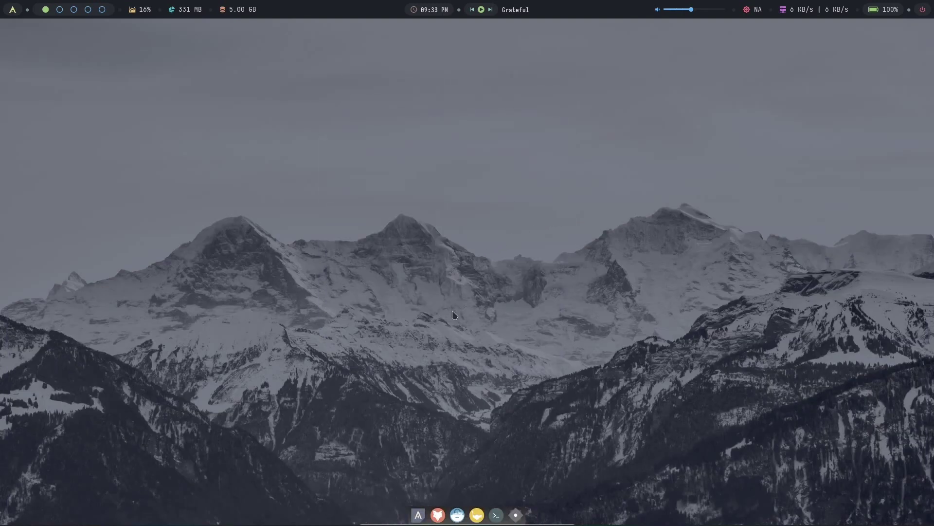
# - Launch Openbox Configuration Manager from the launcher and move its window up-left
pyautogui.hotkey('alt', 'F1')
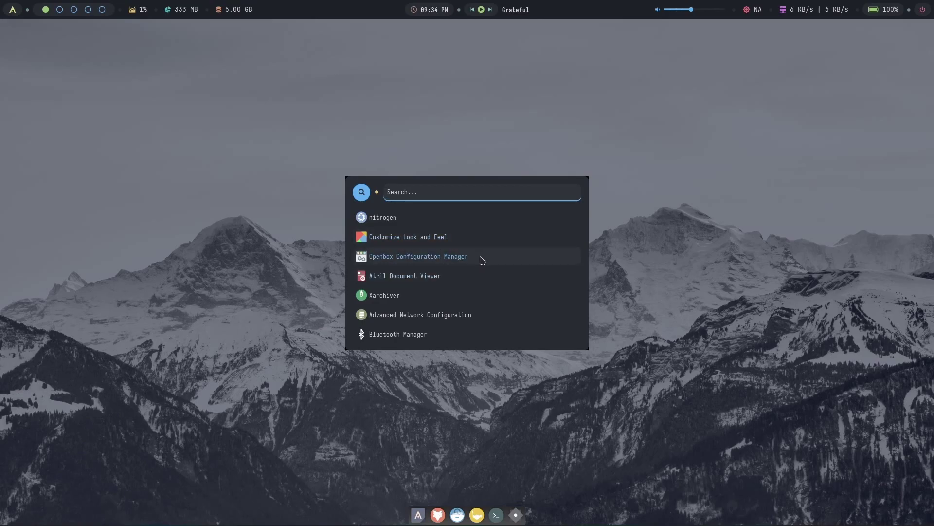
pyautogui.click(443, 264)
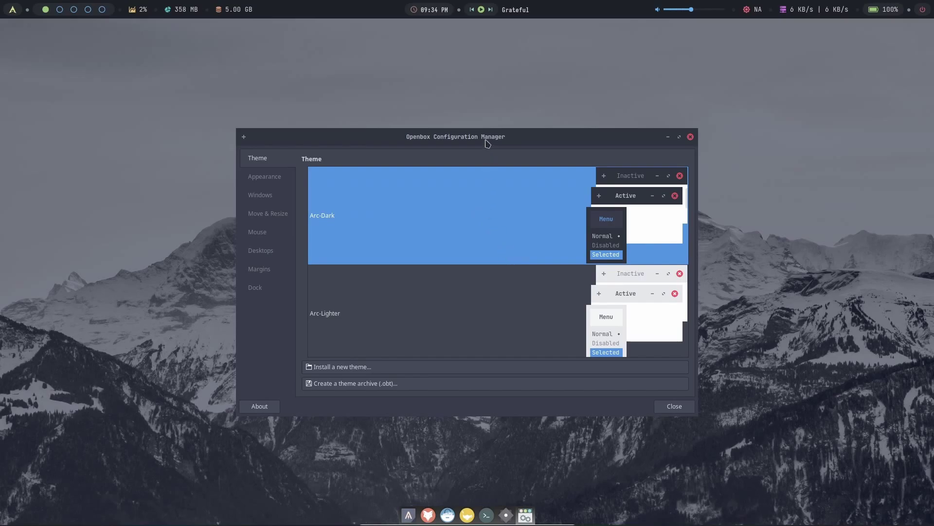
pyautogui.moveTo(480, 138); pyautogui.dragTo(415, 123)
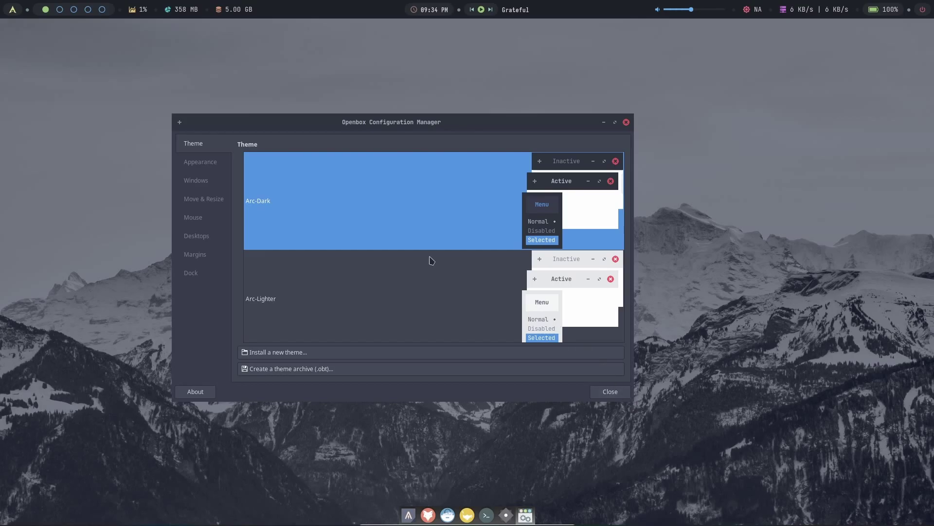
# - Scroll the Theme list and select Arc-Dark as the window theme
pyautogui.scroll(-6, 430, 259)
pyautogui.scroll(2, 410, 265)
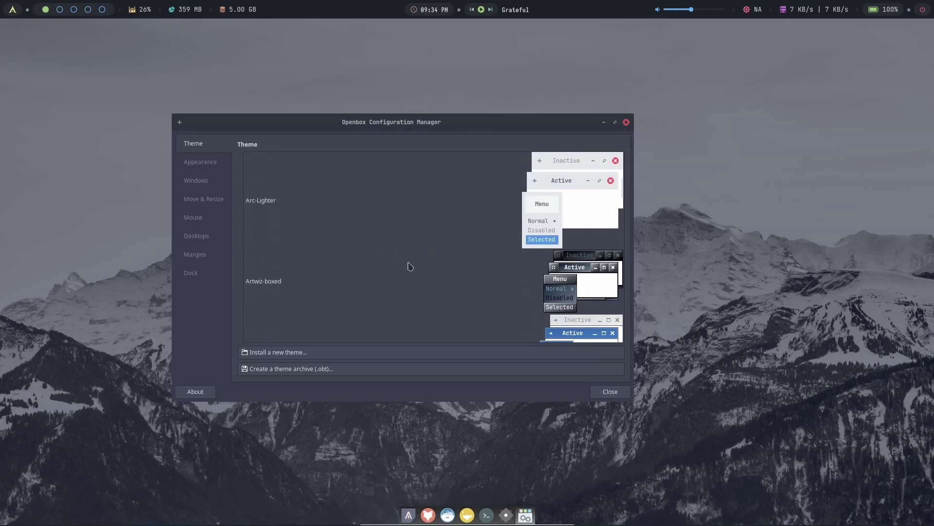
pyautogui.scroll(2, 481, 259)
pyautogui.click(483, 261)
pyautogui.scroll(1, 483, 266)
pyautogui.scroll(4, 483, 266)
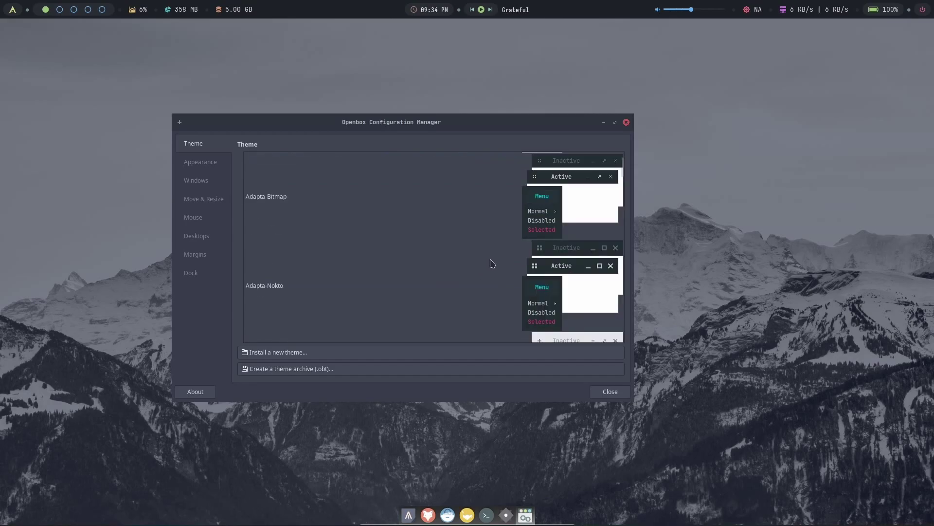
pyautogui.scroll(-4, 492, 269)
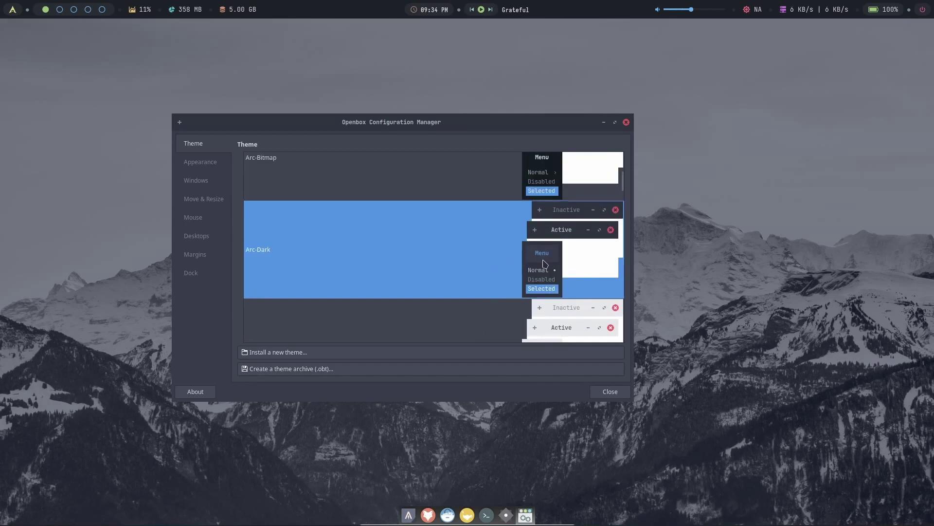
pyautogui.scroll(1, 471, 272)
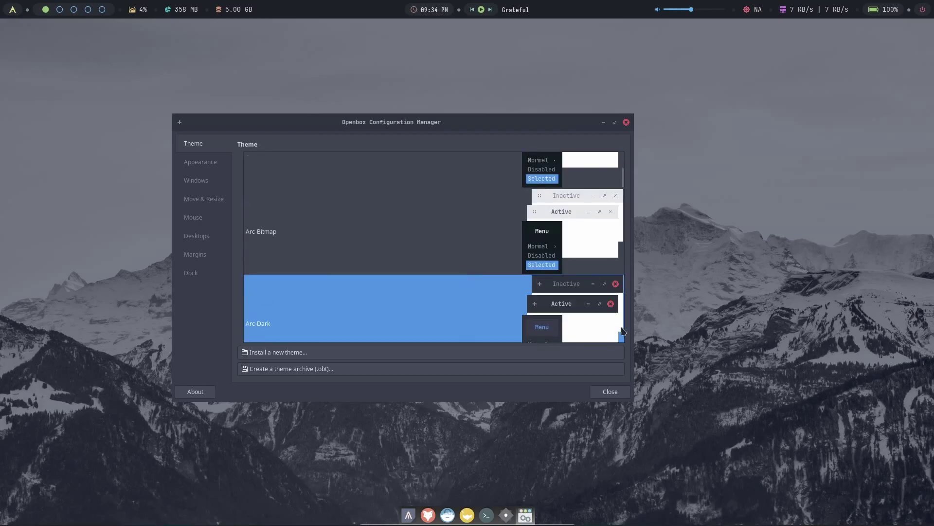
# - Close Openbox Configuration Manager, launch Power Manager and centre its window
pyautogui.hotkey('alt', 'F4')
pyautogui.press('super')
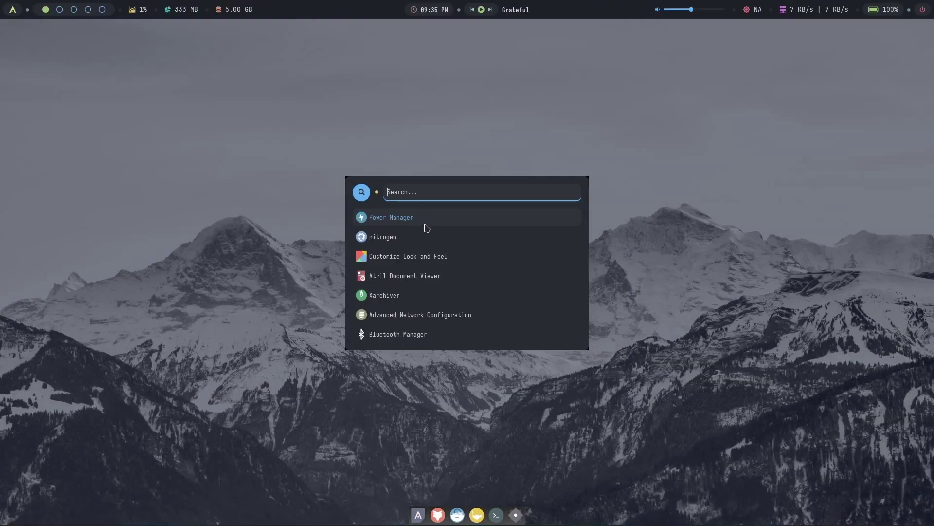
pyautogui.click(395, 221)
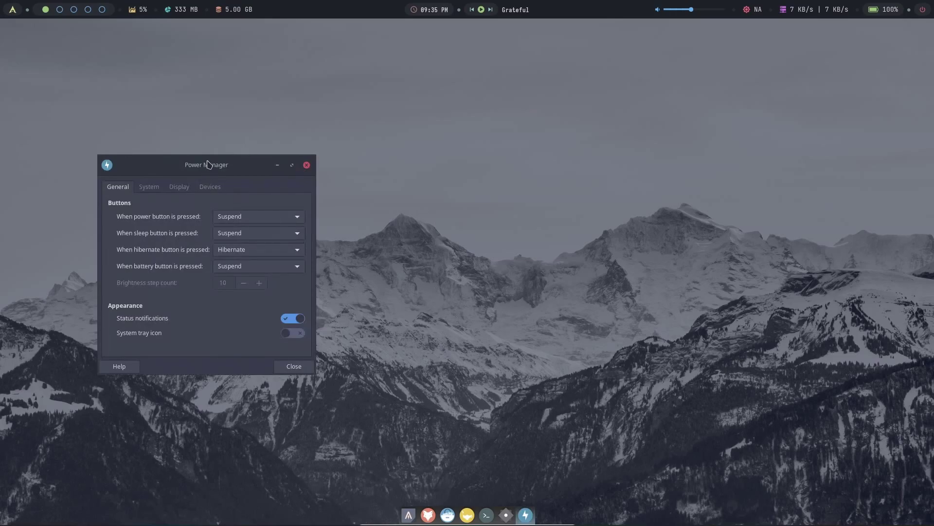
pyautogui.moveTo(209, 164); pyautogui.dragTo(300, 163)
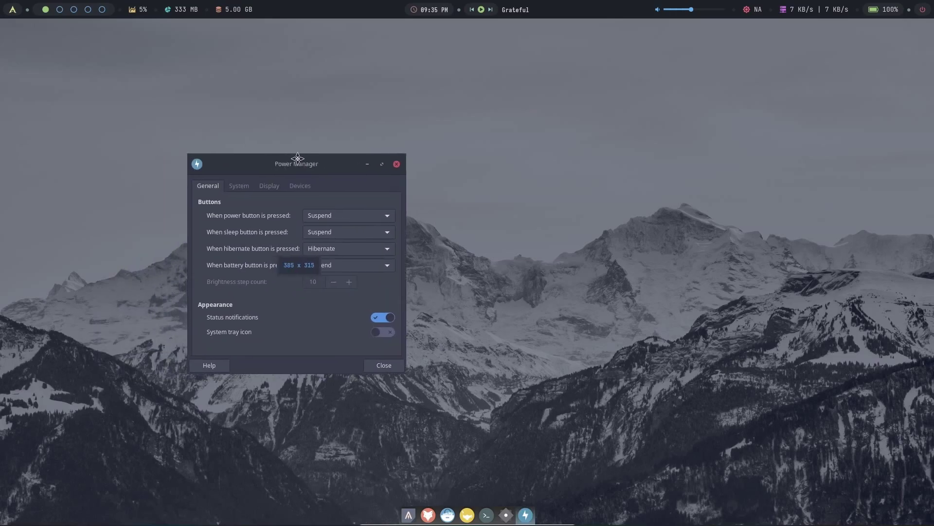
# - View Power Manager's General, System and Display settings, then close it
pyautogui.click(239, 188)
pyautogui.click(206, 189)
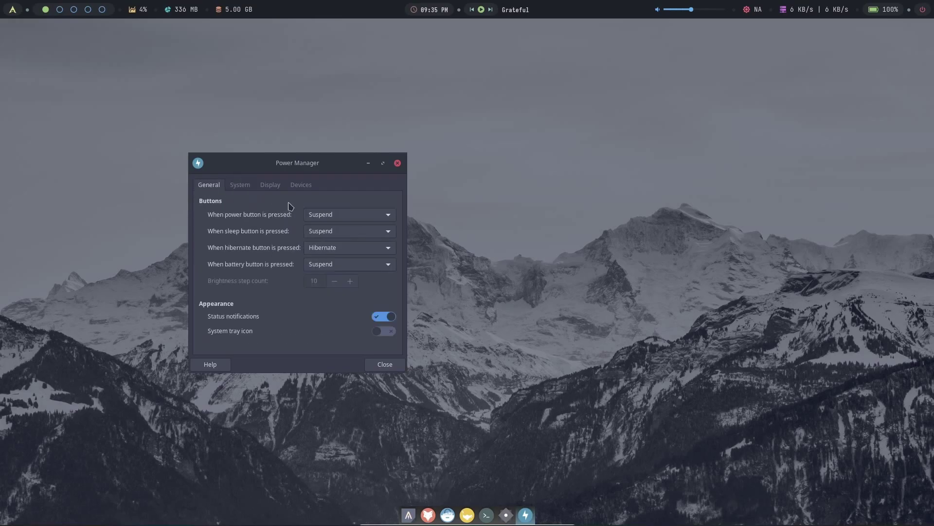
pyautogui.click(244, 193)
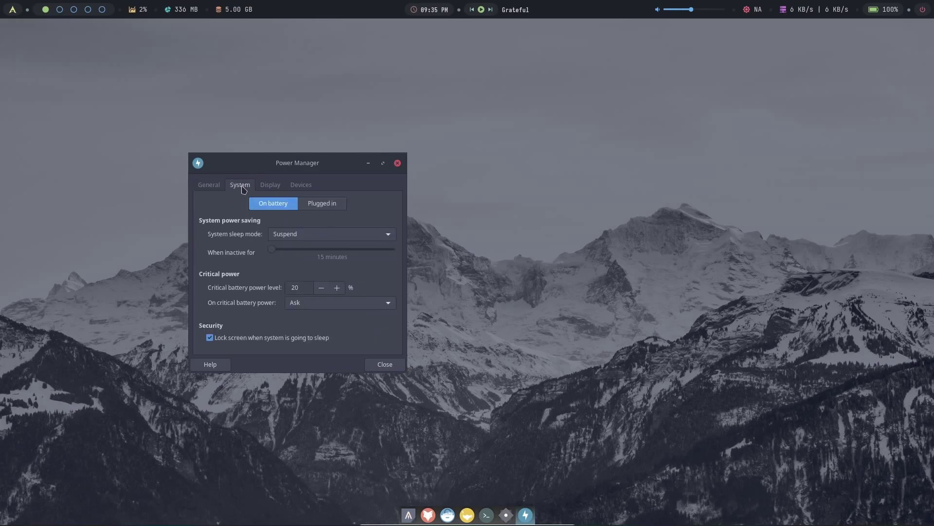
pyautogui.click(278, 187)
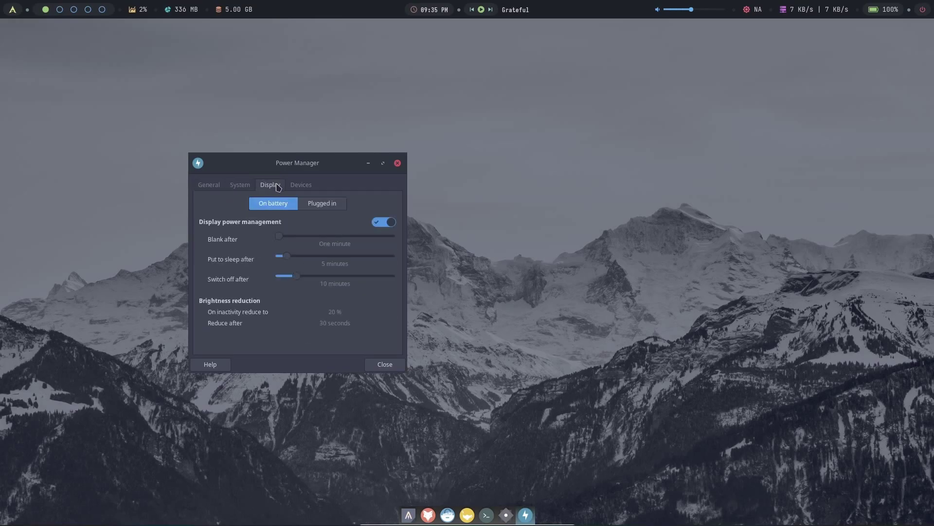
pyautogui.click(398, 164)
# - Scroll through the launcher's app pages and move the selection onto Gpick to start it
pyautogui.press('super')
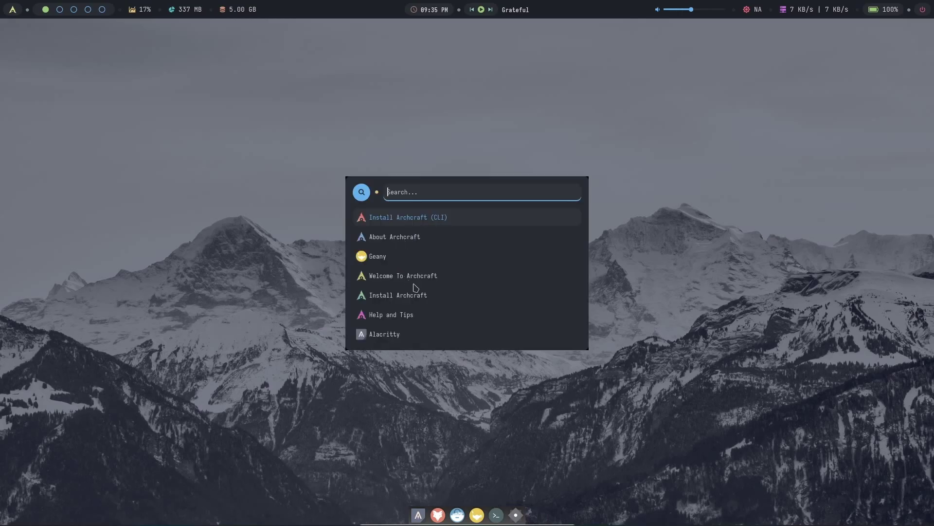
pyautogui.scroll(-8, 415, 288)
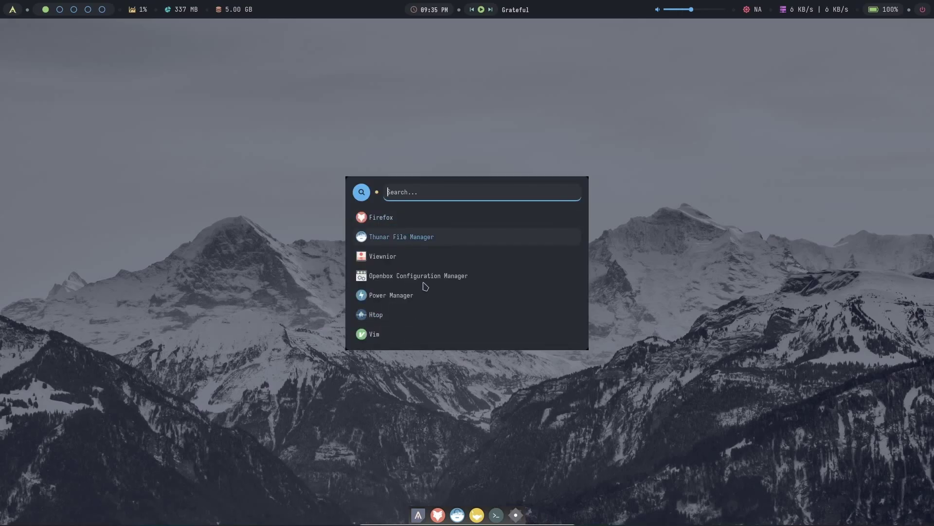
pyautogui.scroll(-7, 429, 278)
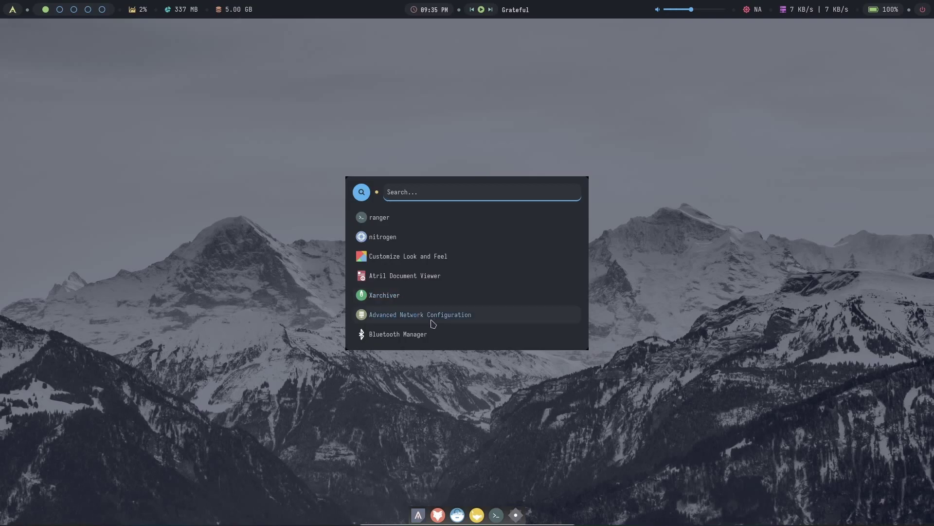
pyautogui.press('Down')
pyautogui.press('Down')
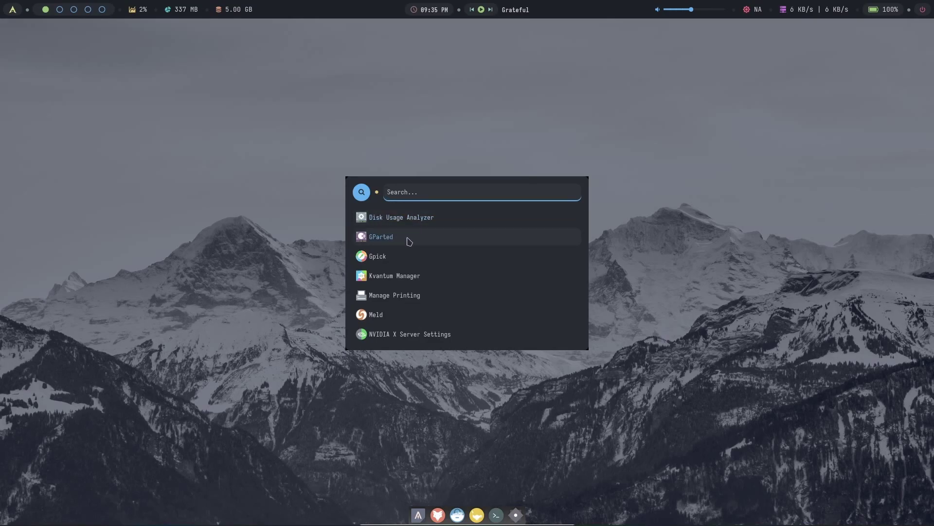
pyautogui.press('Down')
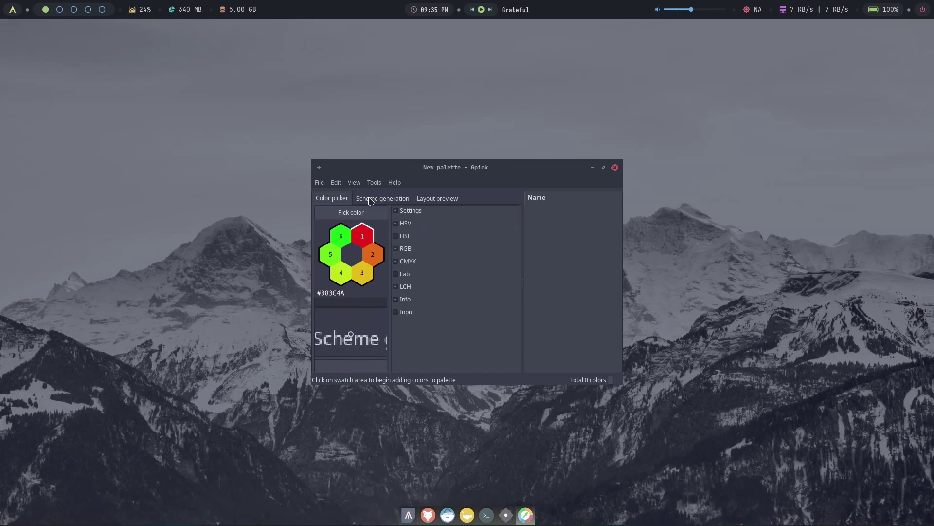
# - Start sampling a screen colour in Gpick and enlarge the Gpick window
pyautogui.click(338, 198)
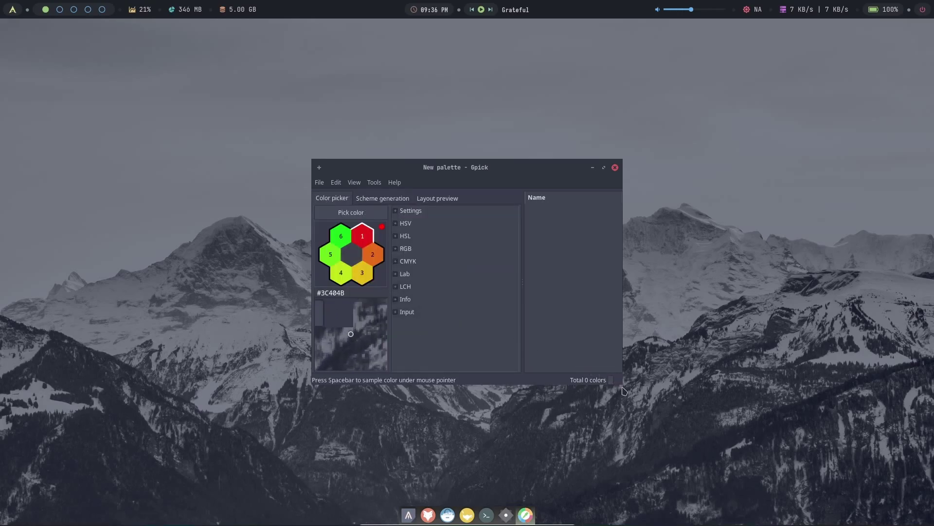
pyautogui.moveTo(614, 377); pyautogui.dragTo(724, 479)
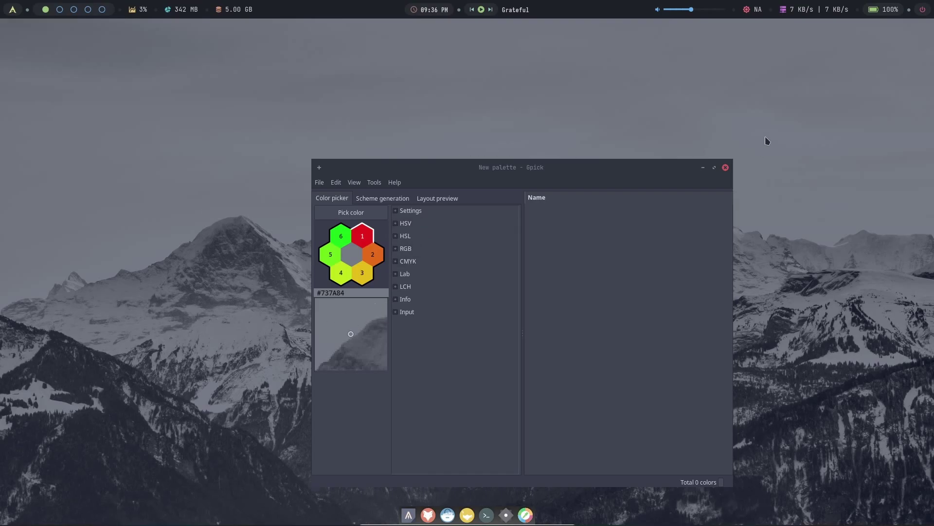
# - Close Gpick, open Kvantum Manager showing KvArcDark as the active theme, then close it
pyautogui.click(726, 166)
pyautogui.press('super')
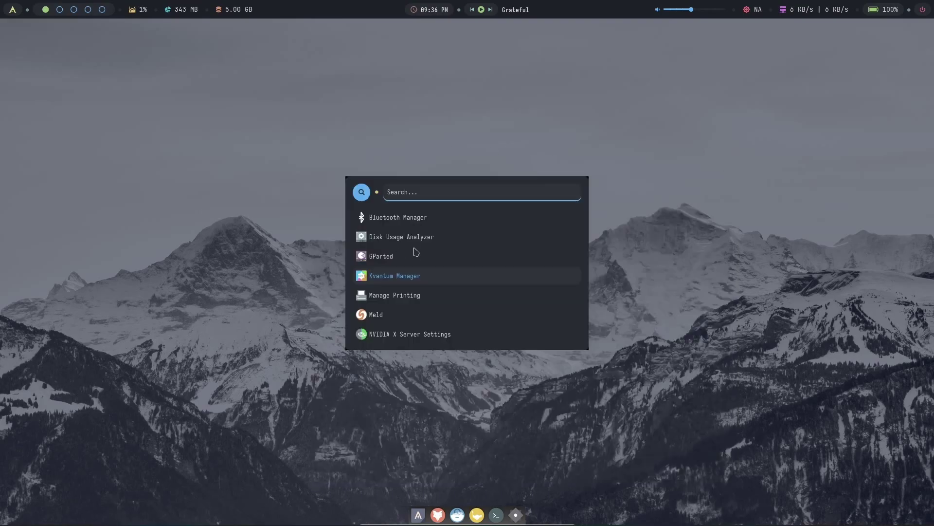
pyautogui.press('Down')
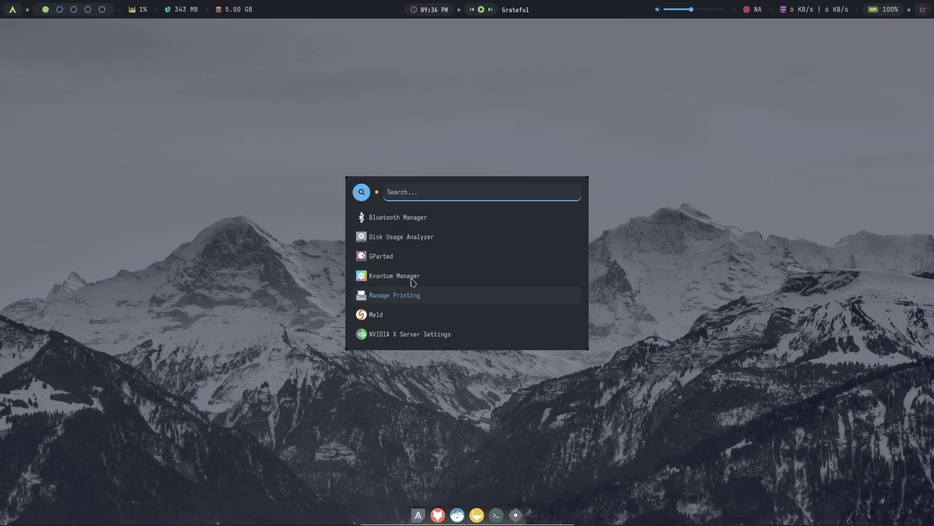
pyautogui.click(387, 278)
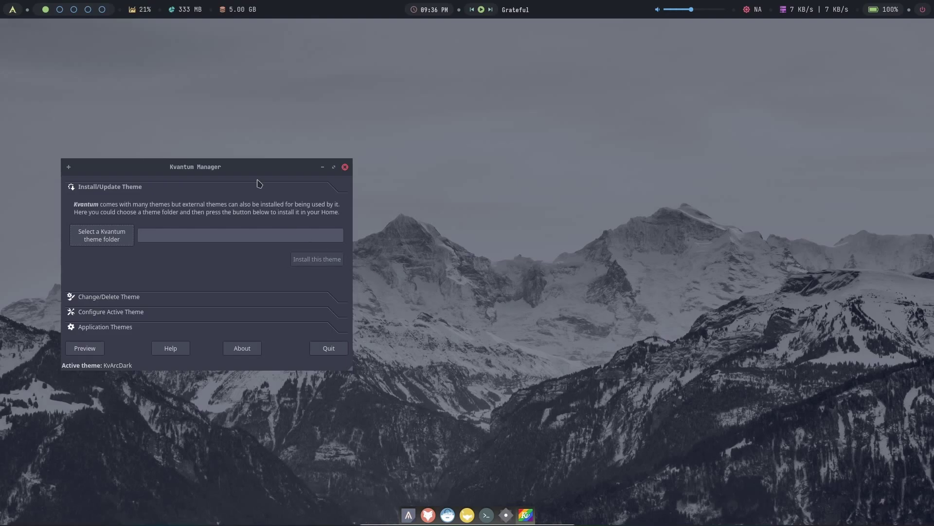
pyautogui.moveTo(183, 167); pyautogui.dragTo(491, 141)
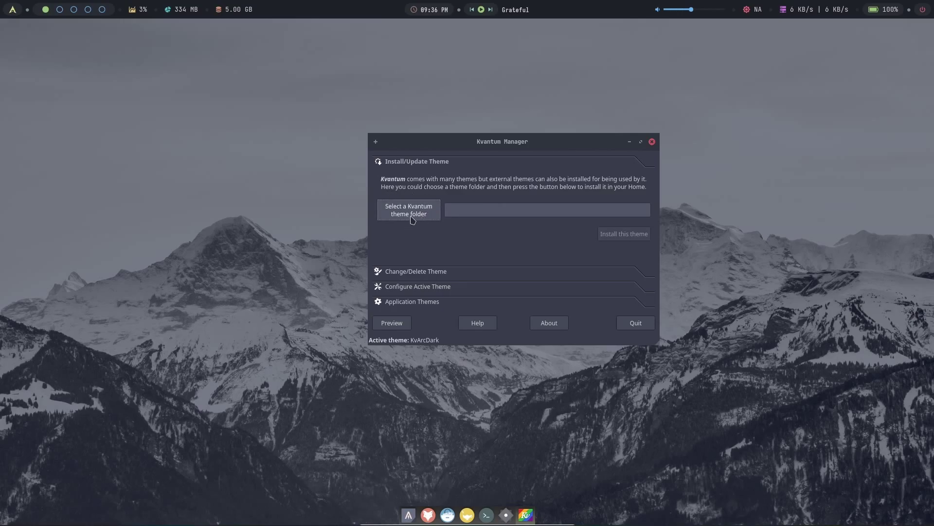
pyautogui.click(652, 142)
pyautogui.hotkey('alt', 'F1')
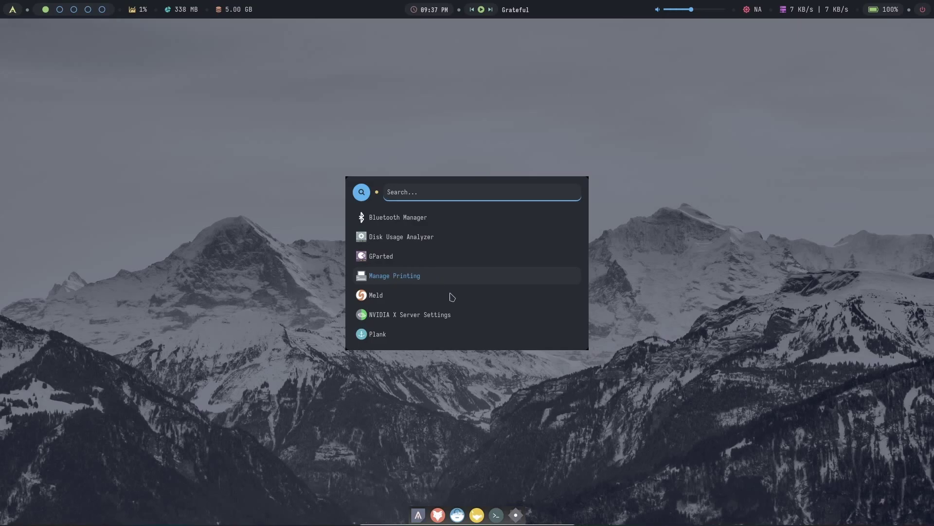
# - Launch Meld, maximise it, and choose a new Directory comparison
pyautogui.click(380, 297)
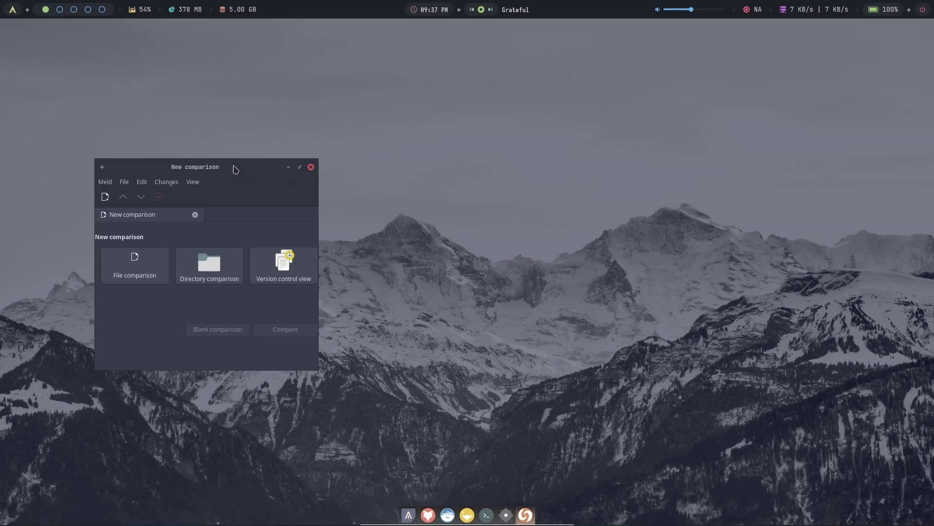
pyautogui.moveTo(233, 167); pyautogui.dragTo(346, 155)
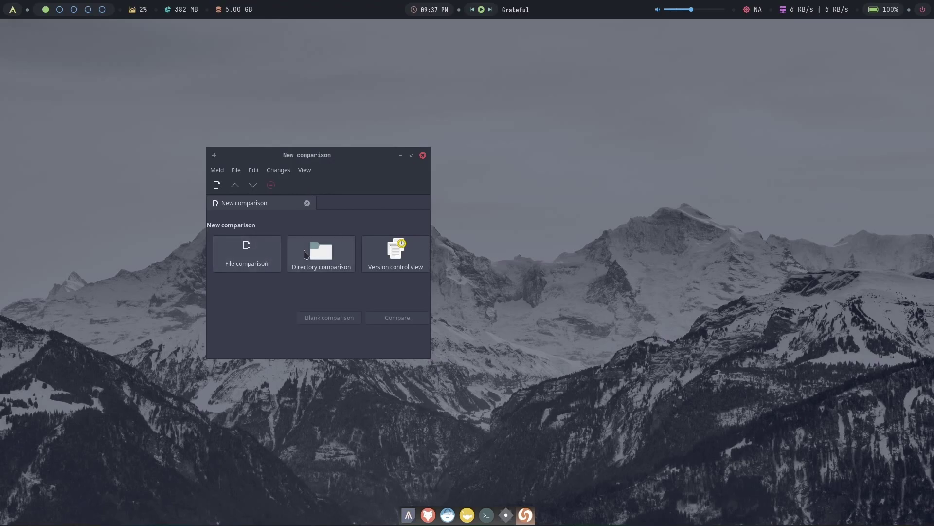
pyautogui.doubleClick(319, 157)
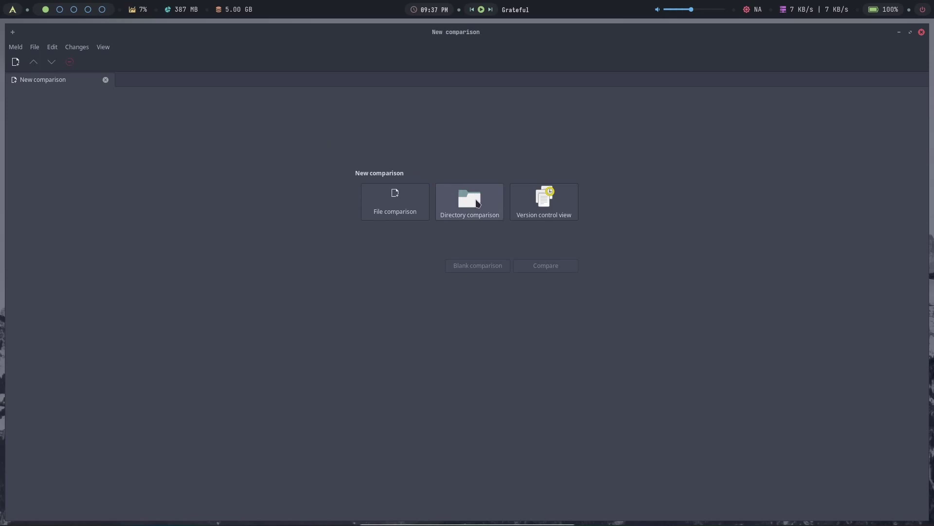
pyautogui.click(469, 202)
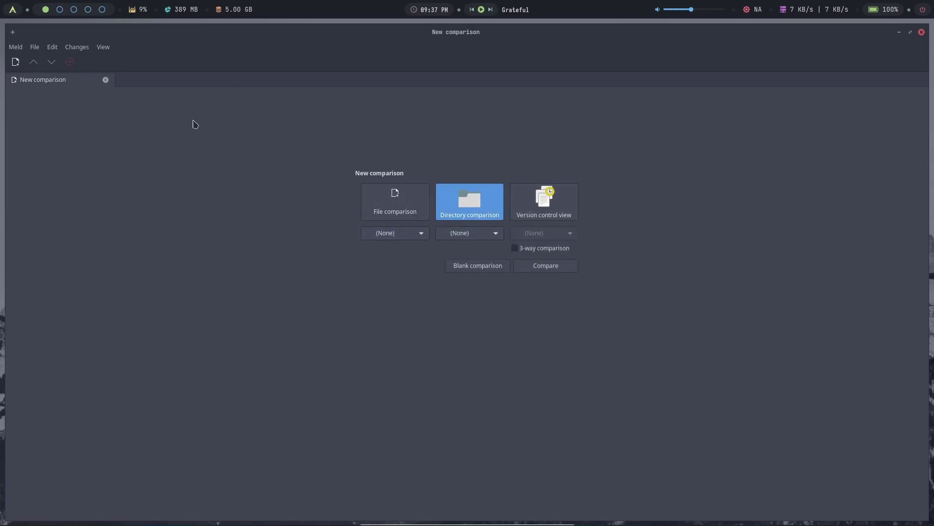
# - Look through Meld's File and Meld menus, then restore the window to a smaller size
pyautogui.click(33, 48)
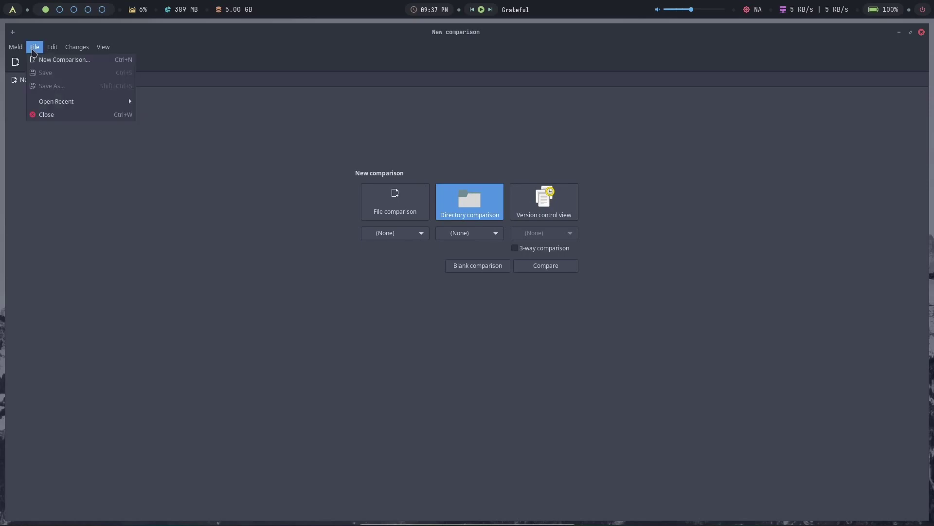
pyautogui.moveTo(11, 48)
pyautogui.click(149, 174)
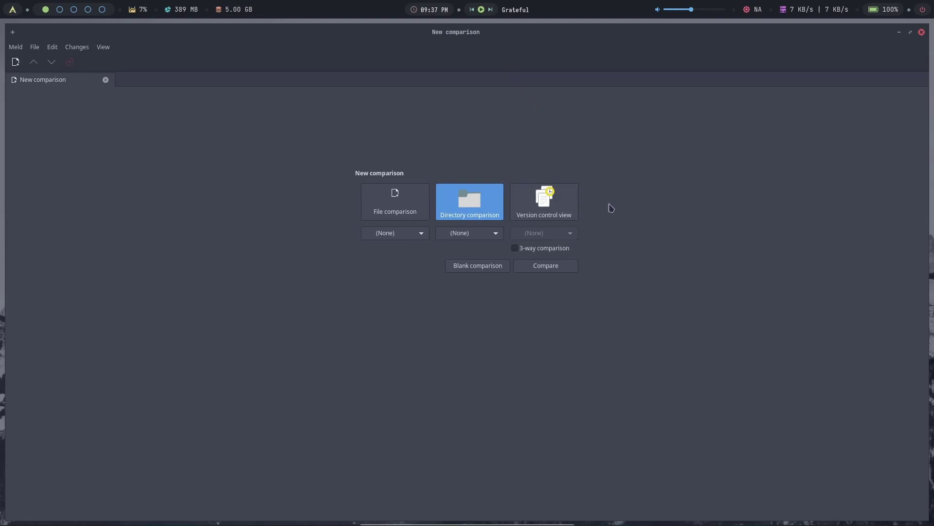
pyautogui.moveTo(462, 32); pyautogui.dragTo(392, 170)
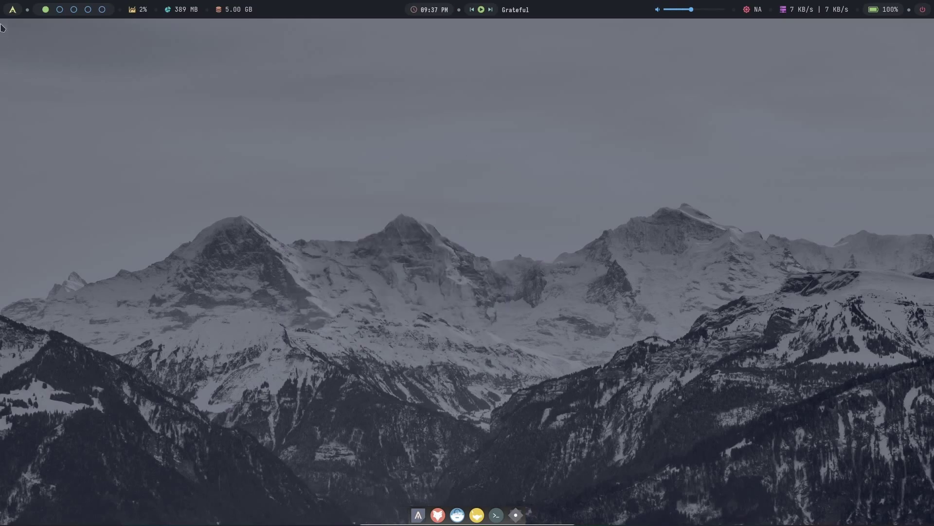
# - Launch NVIDIA X Server Settings from the Archcraft launcher, opening its Application Profiles page
pyautogui.click(12, 10)
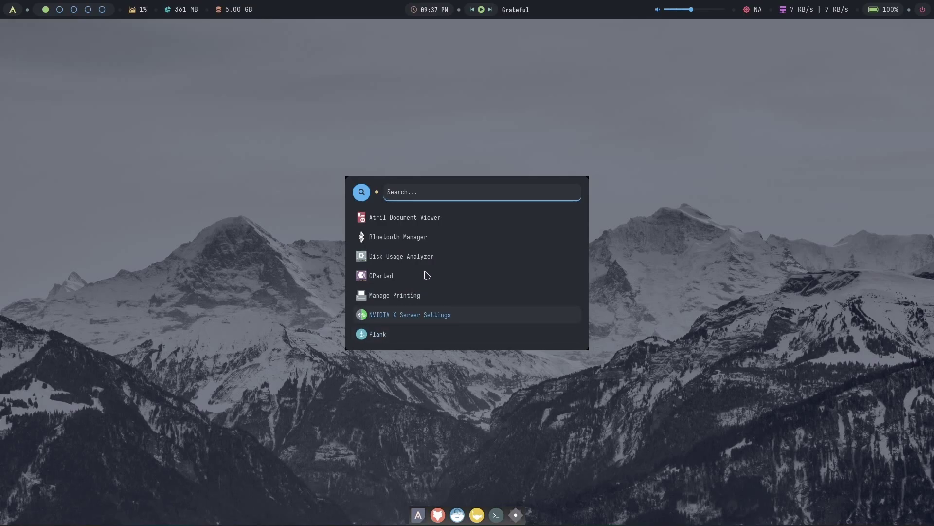
pyautogui.press('Up')
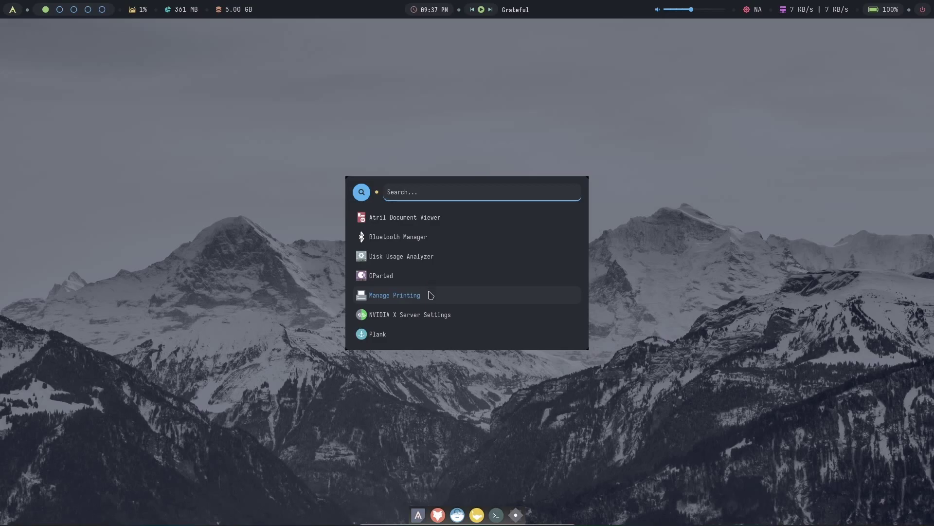
pyautogui.click(387, 317)
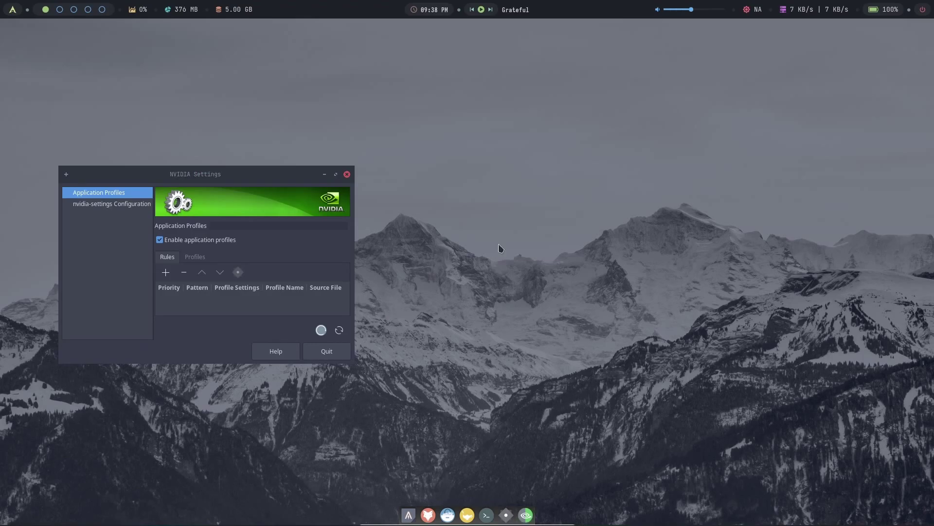
pyautogui.press('super+Return')
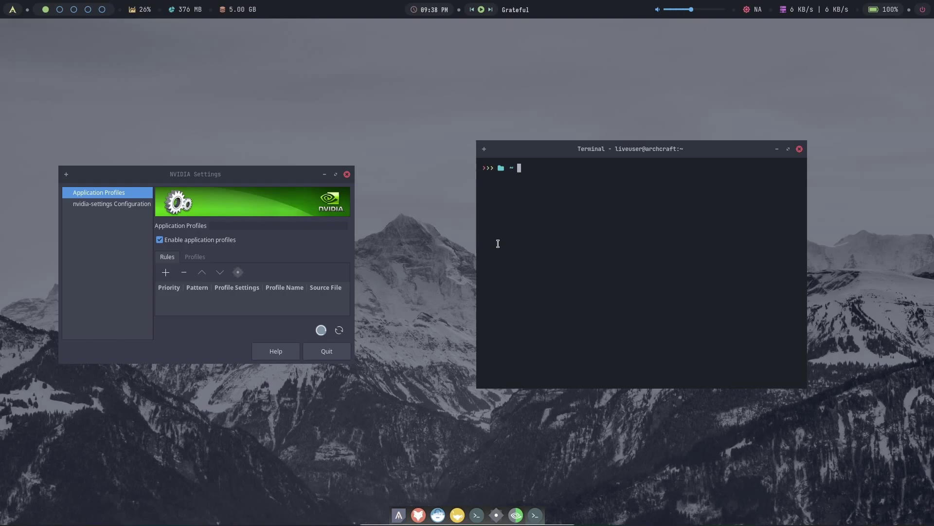
pyautogui.write('nvidia')
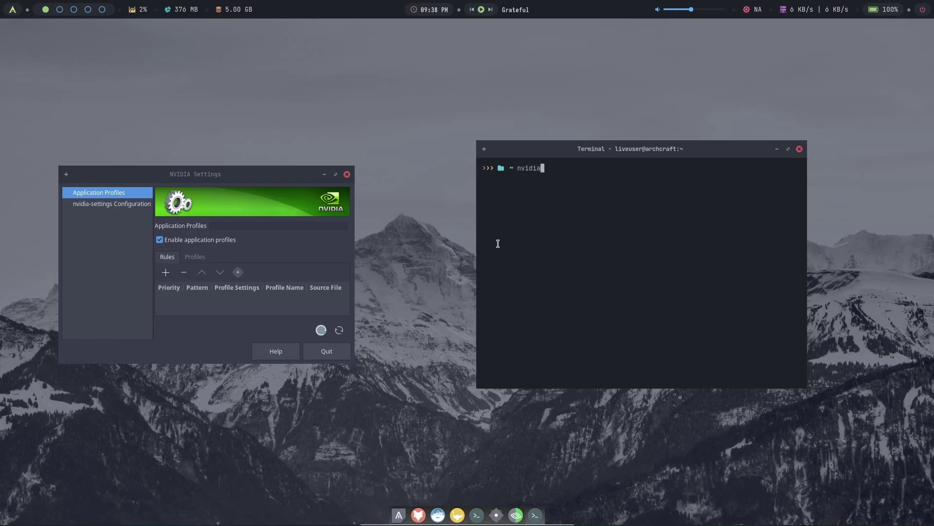
pyautogui.write('-smi')
pyautogui.press('Return')
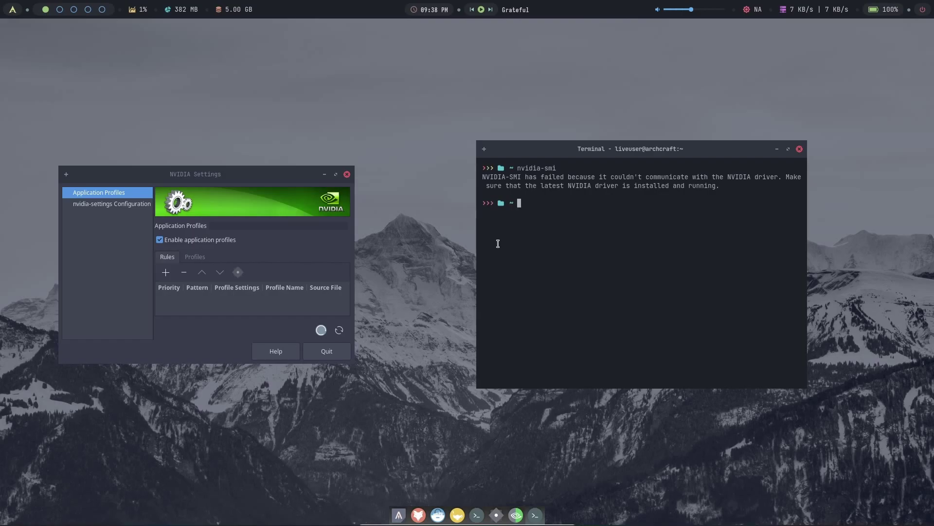
pyautogui.write('nvidia -smi')
pyautogui.press('Return')
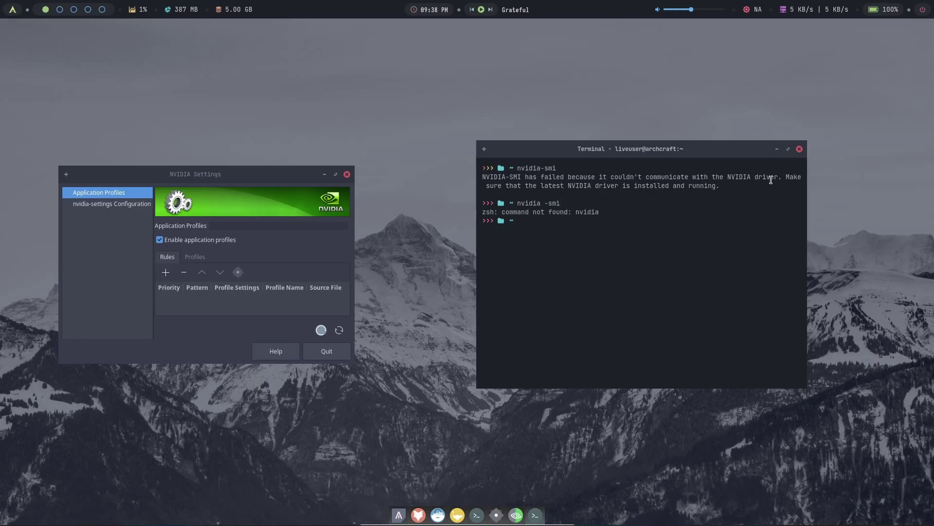
pyautogui.click(800, 149)
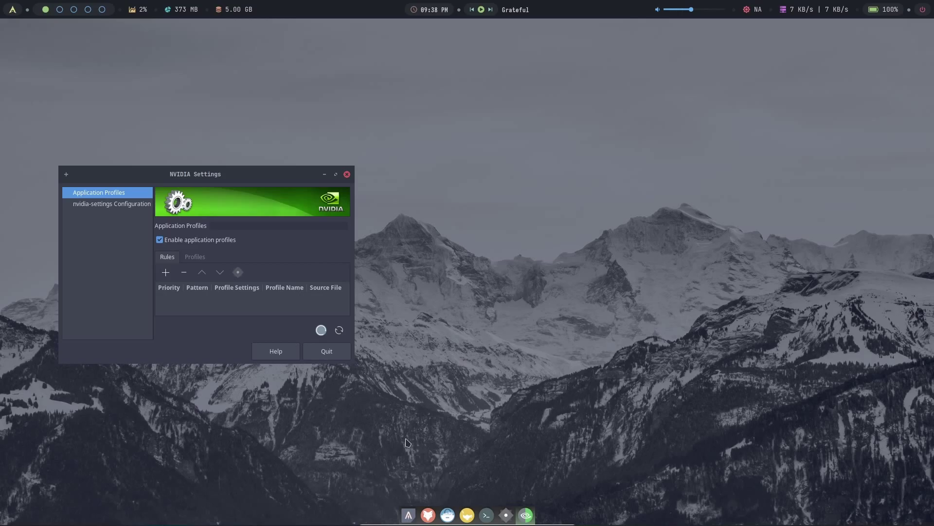
# - Quit NVIDIA Settings with confirmation, then launch Plank from the app list
pyautogui.click(326, 351)
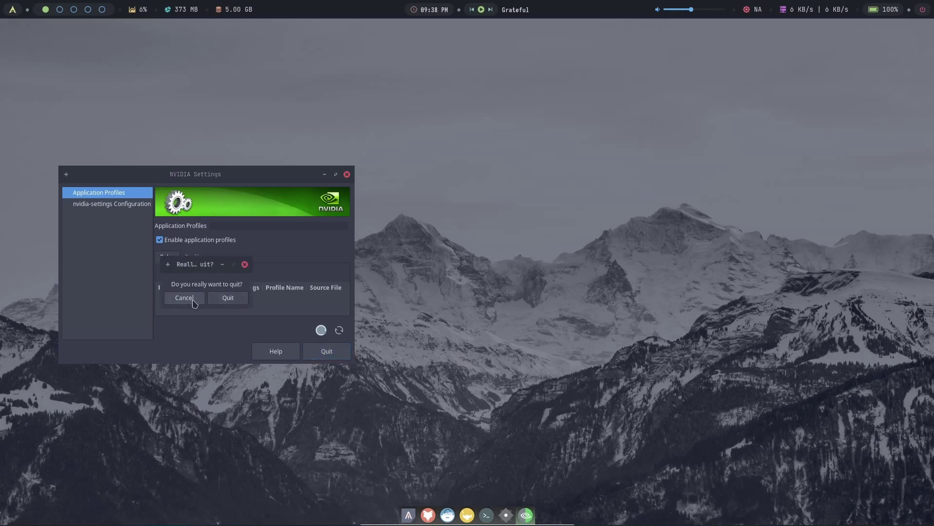
pyautogui.click(233, 298)
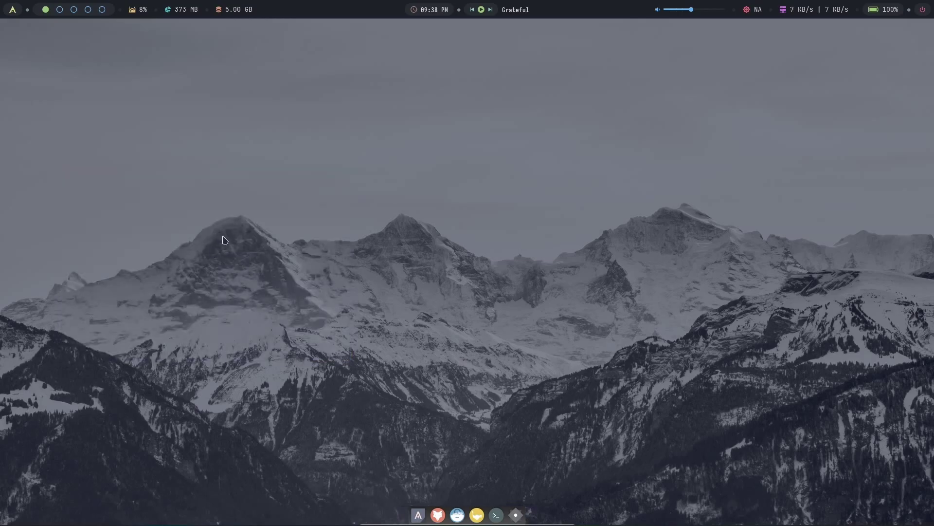
pyautogui.press('super')
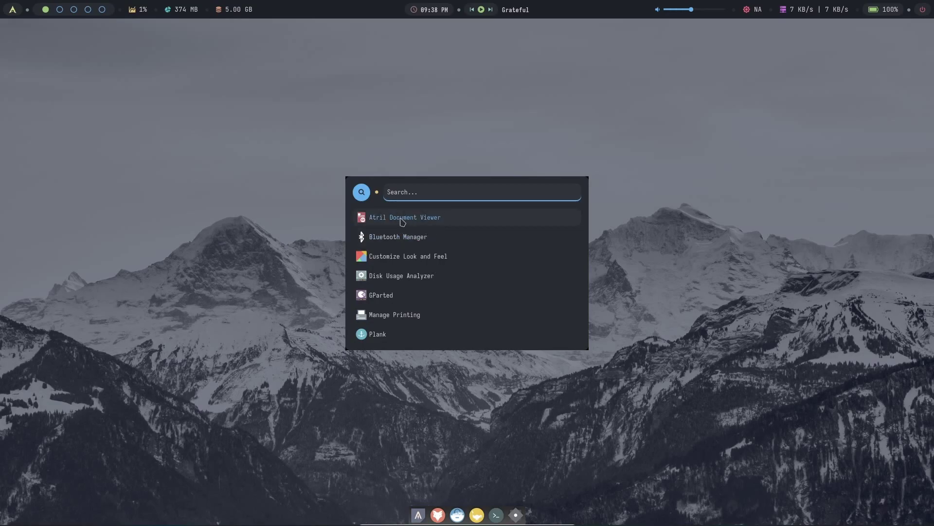
pyautogui.scroll(-5, 397, 258)
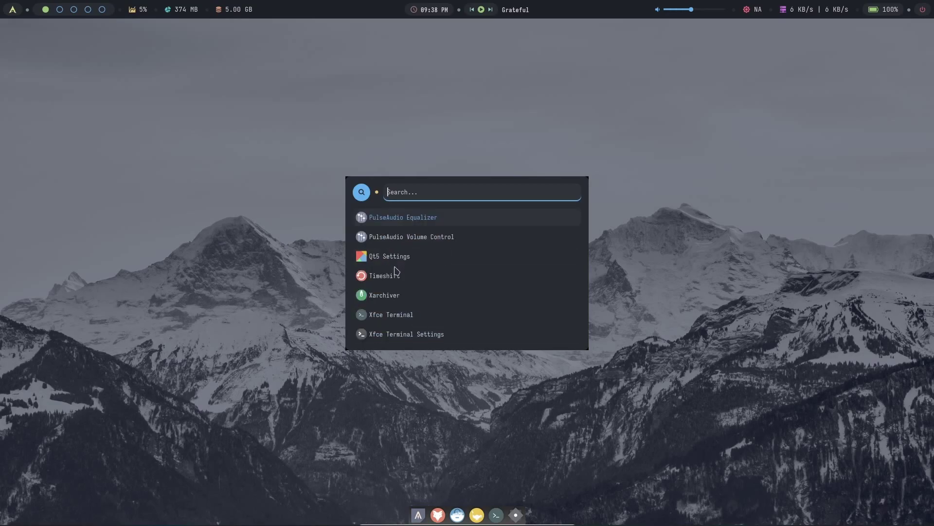
pyautogui.scroll(2, 401, 275)
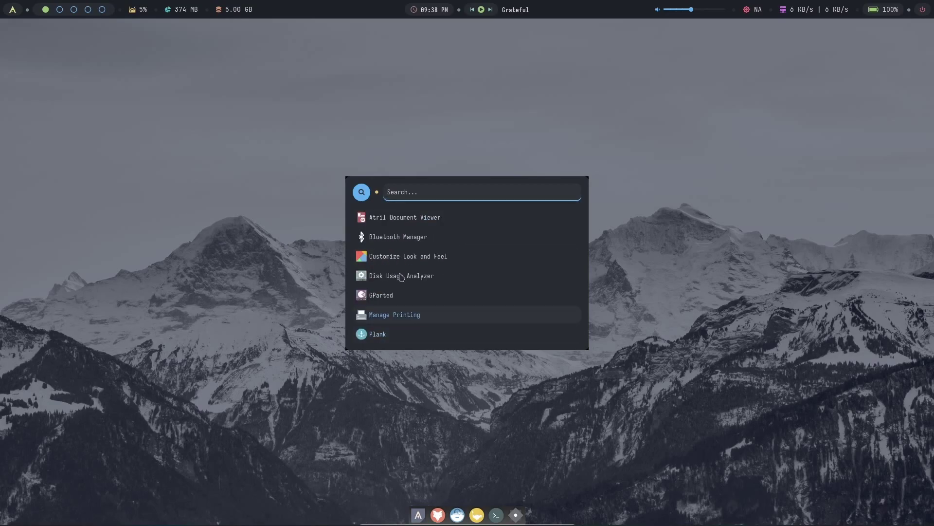
pyautogui.click(381, 336)
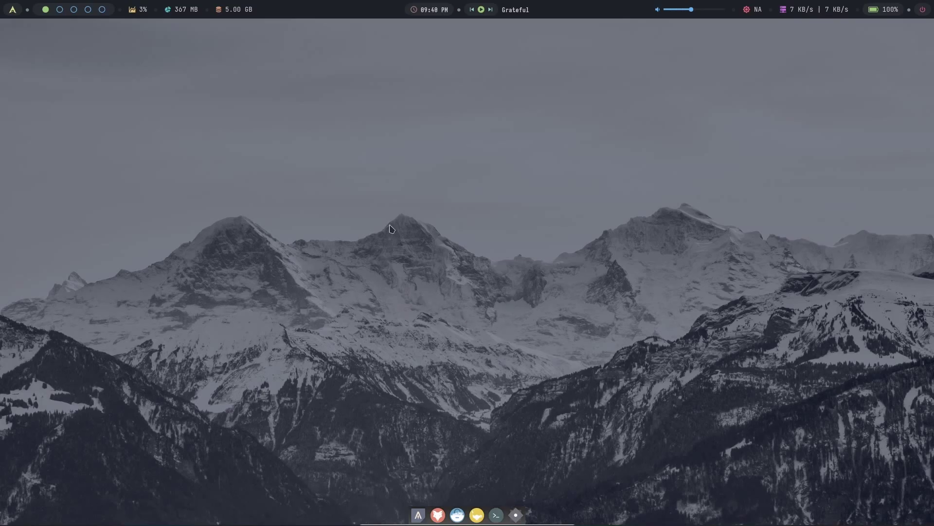
# - Browse the launcher's app list down to PulseAudio Equalizer, Qt5 Settings, Timeshift and Xarchiver
pyautogui.press('super')
pyautogui.scroll(-8, 417, 273)
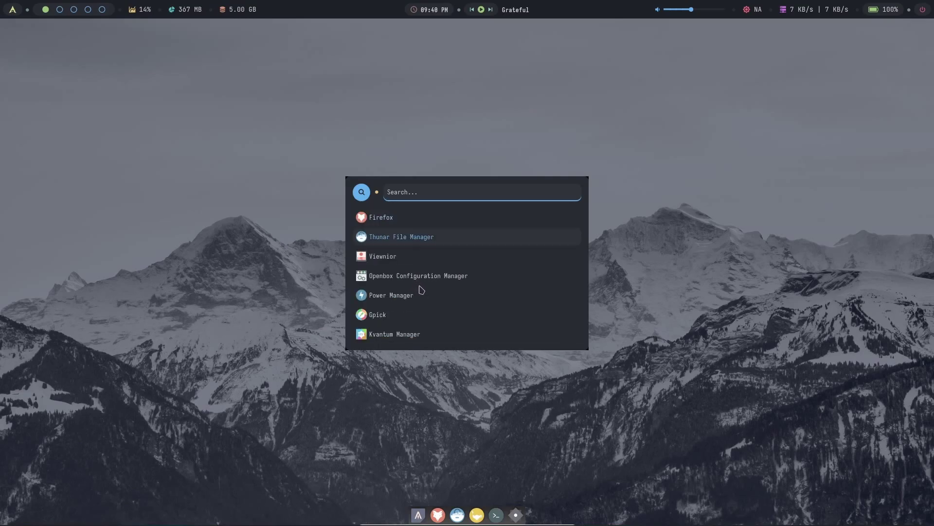
pyautogui.scroll(-7, 422, 292)
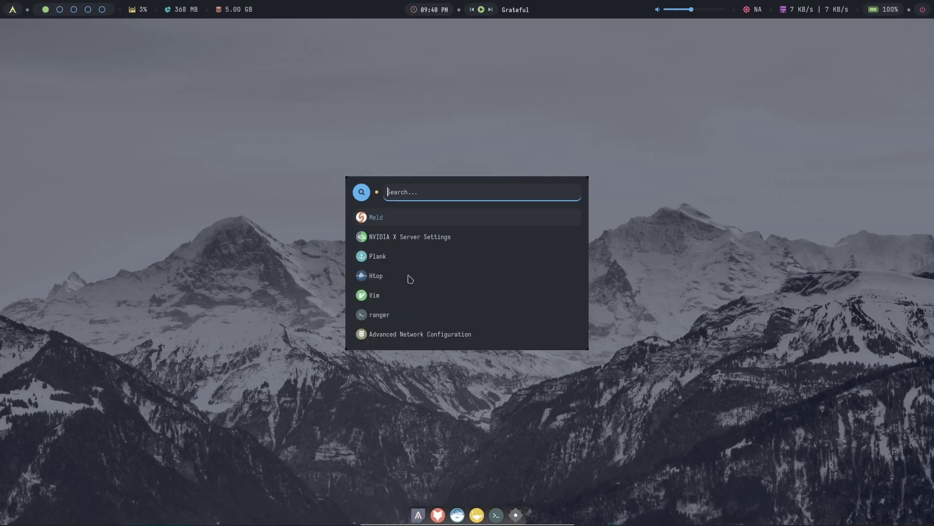
pyautogui.press('Escape')
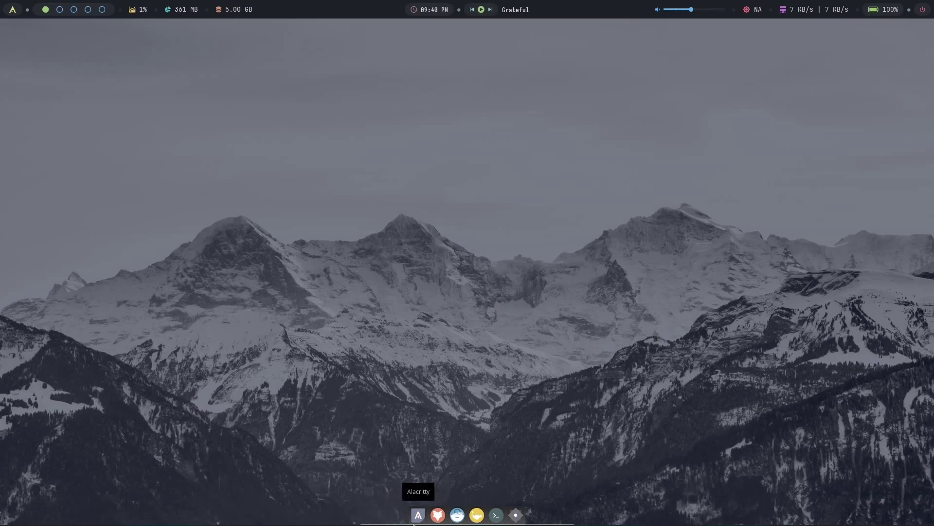
pyautogui.hotkey('alt', 'F1')
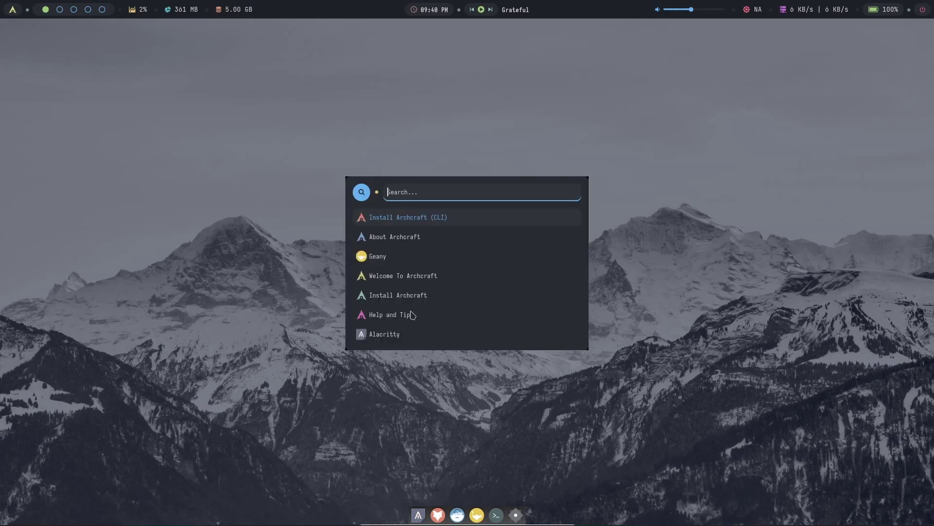
pyautogui.scroll(-19, 431, 282)
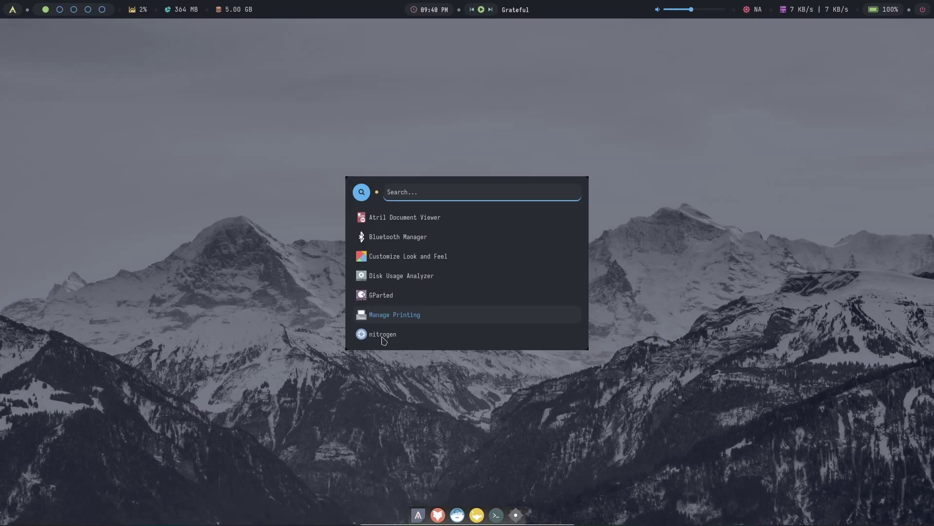
pyautogui.scroll(-4, 395, 329)
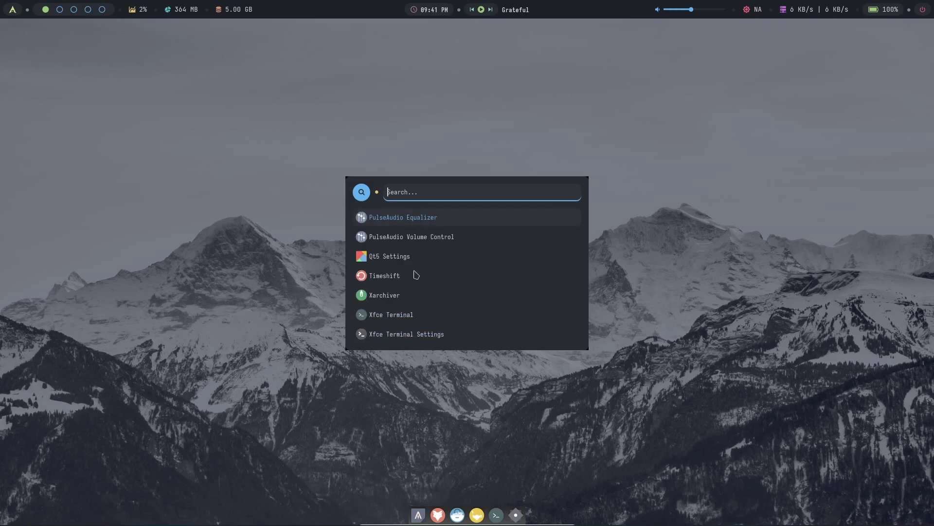
# - Apply the dark purple red-logo wallpaper in Nitrogen, then close Nitrogen
pyautogui.scroll(2, 381, 335)
pyautogui.doubleClick(380, 338)
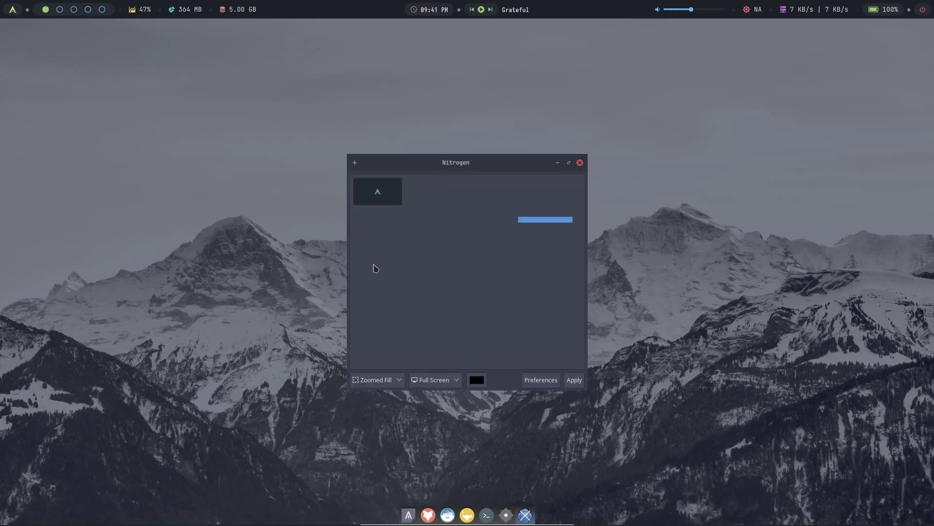
pyautogui.click(489, 273)
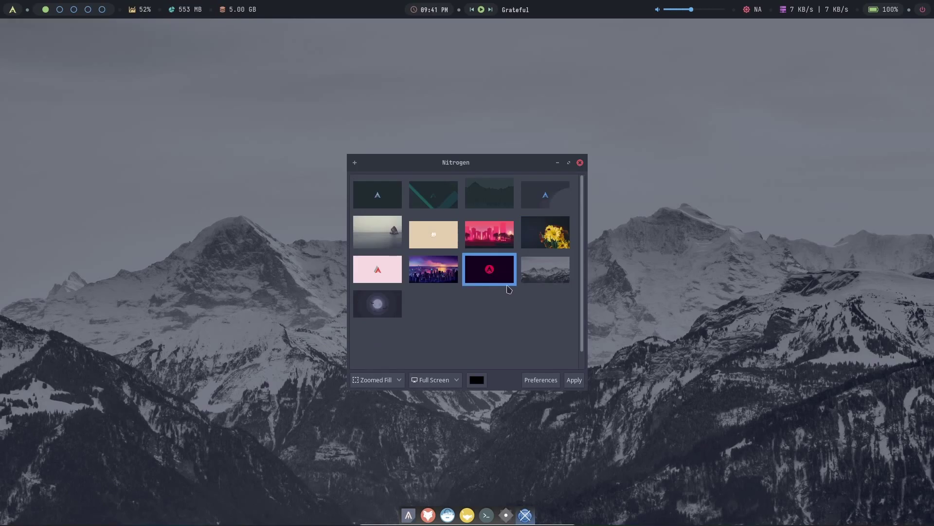
pyautogui.click(575, 382)
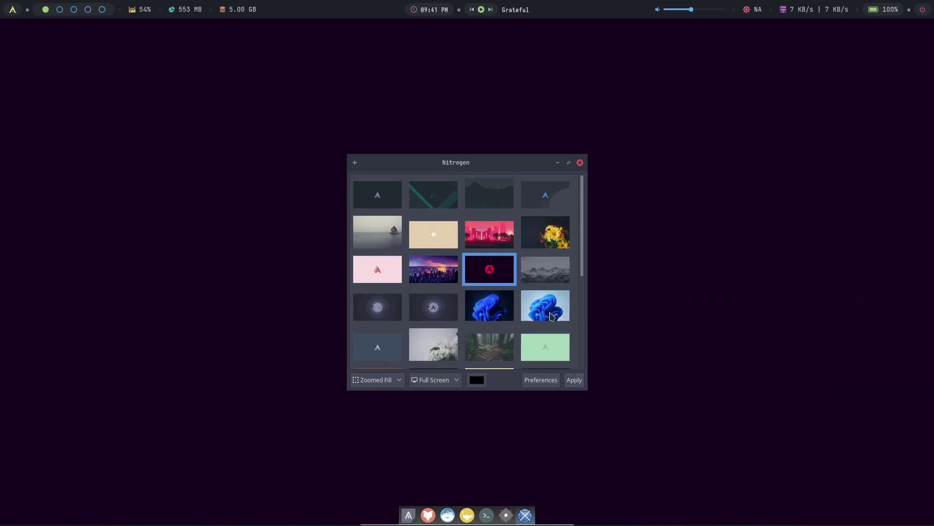
pyautogui.moveTo(451, 170); pyautogui.dragTo(221, 207)
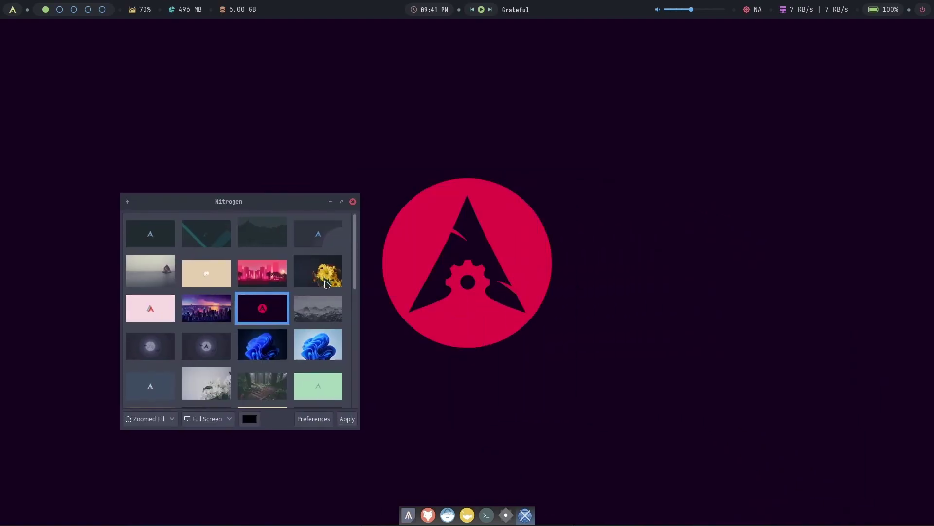
pyautogui.press('super+q')
pyautogui.hotkey('alt', 'F1')
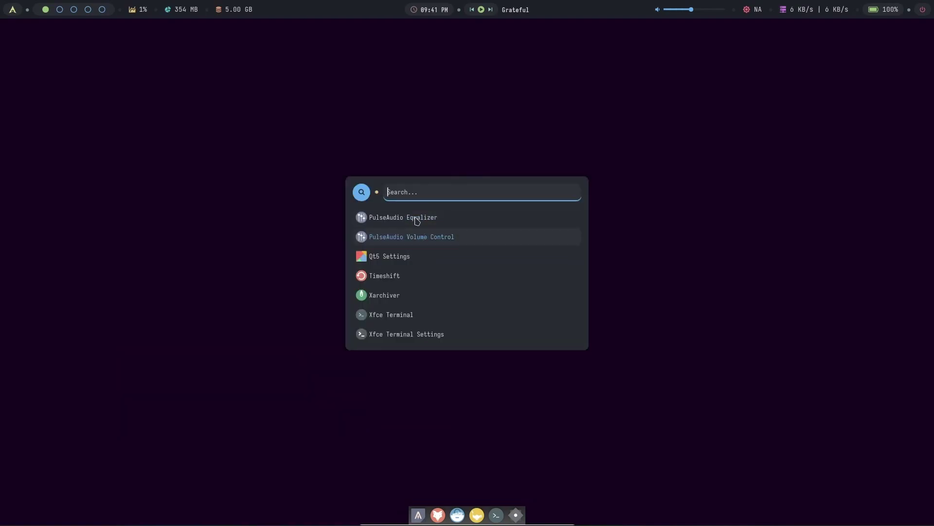
# - View Qt5 Settings with kvantum style, close it, and scroll the launcher to YAD settings
pyautogui.click(383, 256)
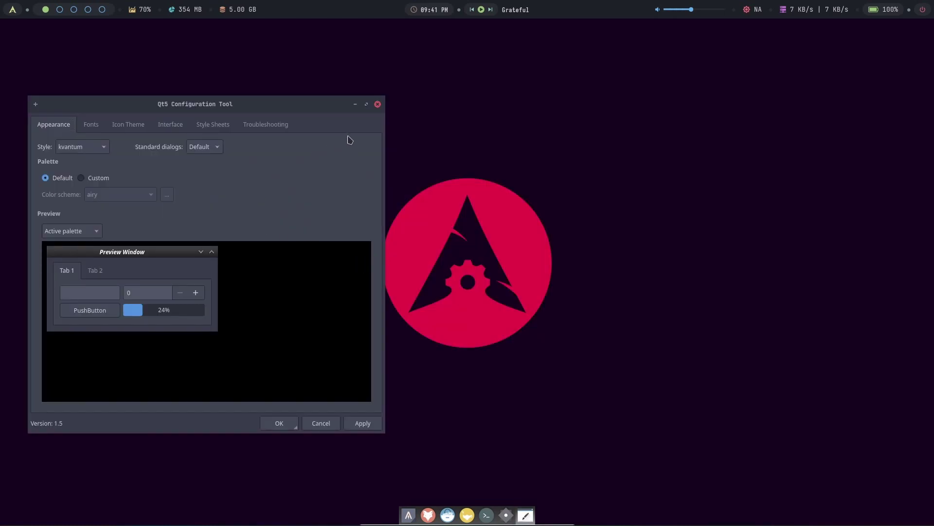
pyautogui.click(377, 103)
pyautogui.press('super')
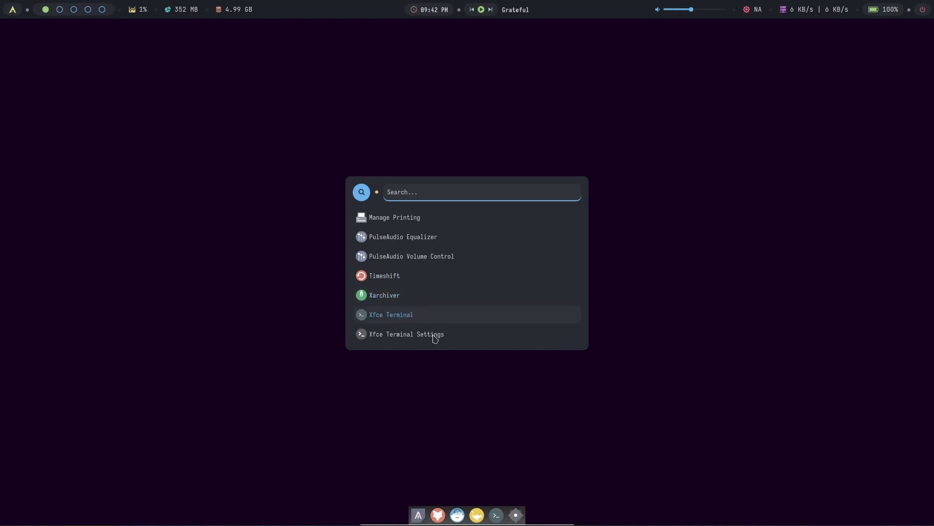
pyautogui.scroll(-1, 436, 337)
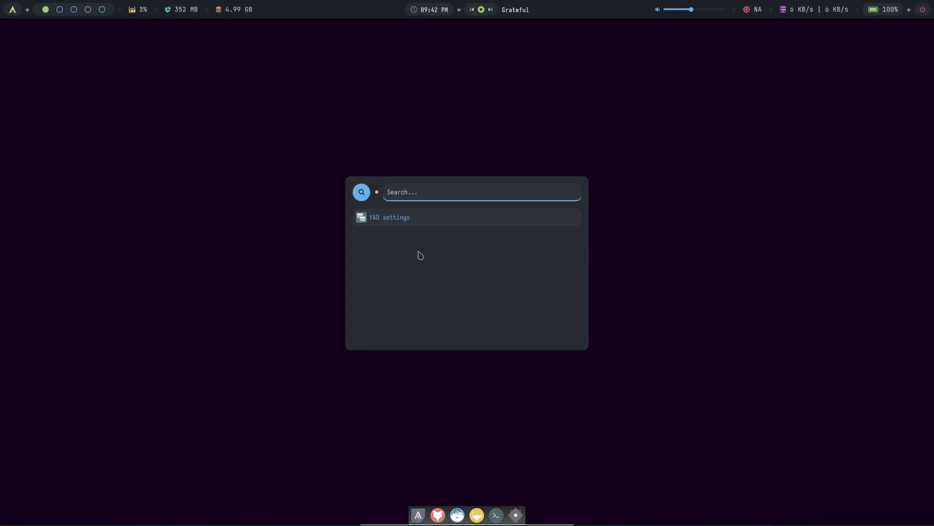
# - Set YAD's URI colour to dark red, untick Ignore unknown options, and save the settings
pyautogui.click(395, 219)
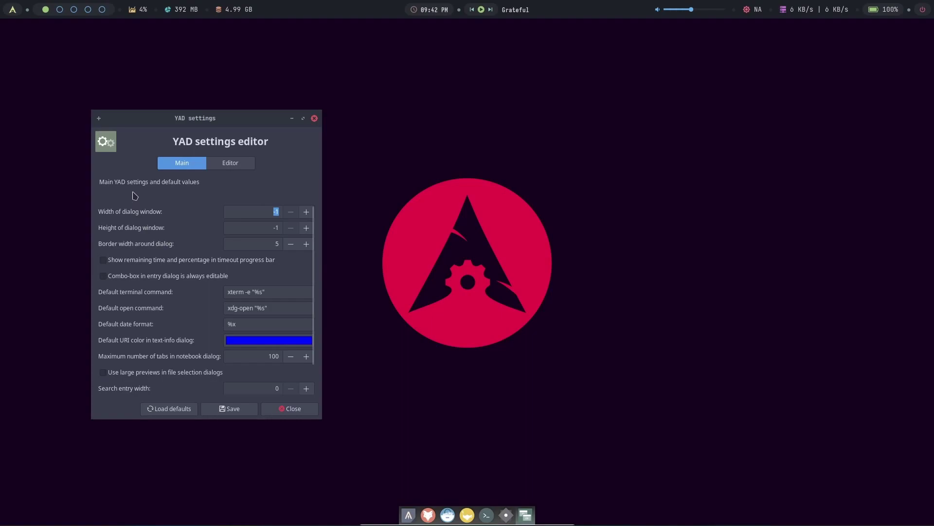
pyautogui.scroll(-2, 195, 272)
pyautogui.click(234, 305)
pyautogui.press('Escape')
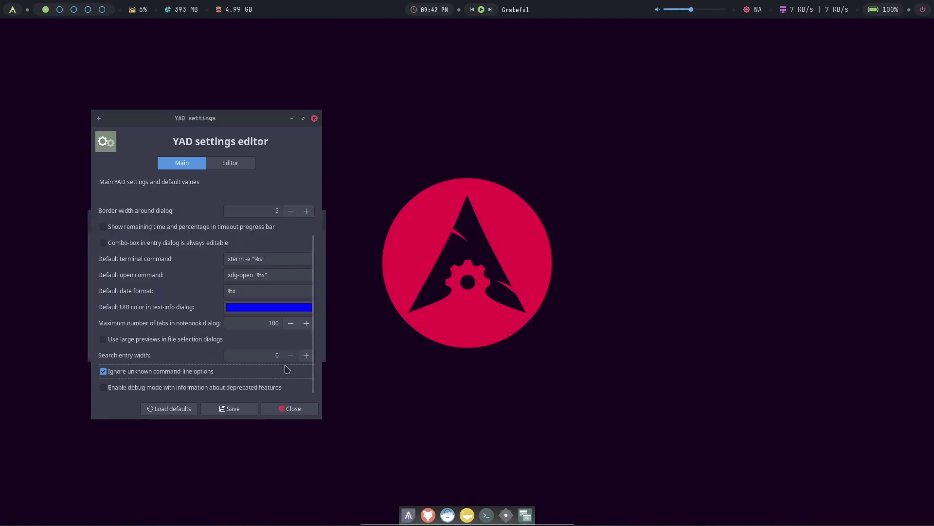
pyautogui.click(284, 371)
pyautogui.click(243, 312)
pyautogui.click(207, 294)
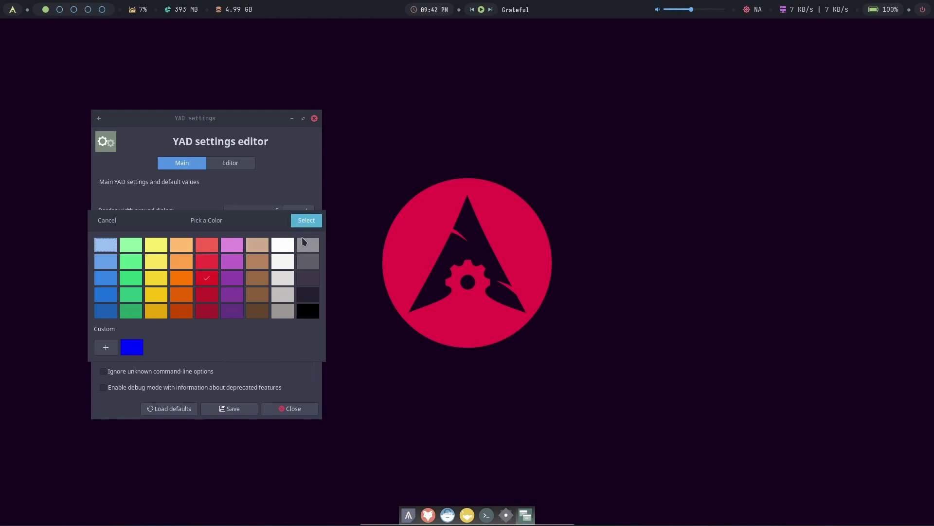
pyautogui.click(305, 220)
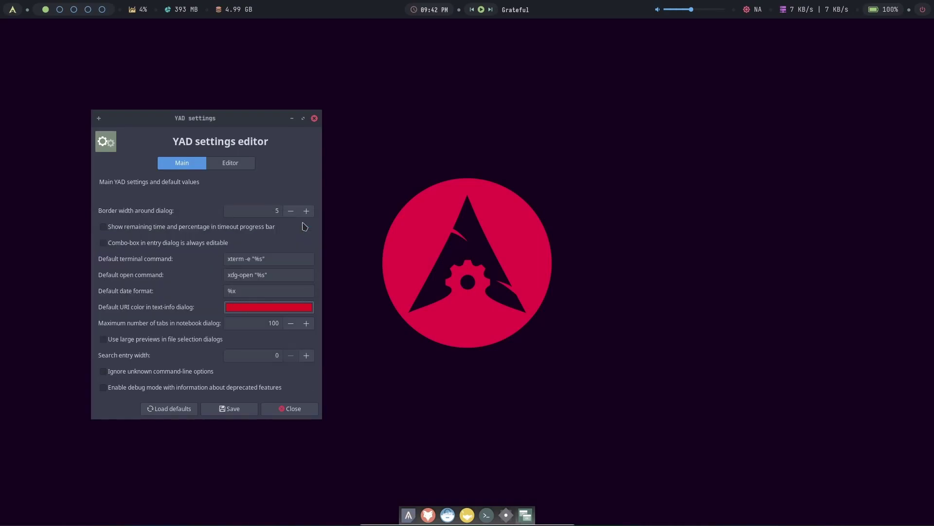
pyautogui.click(247, 413)
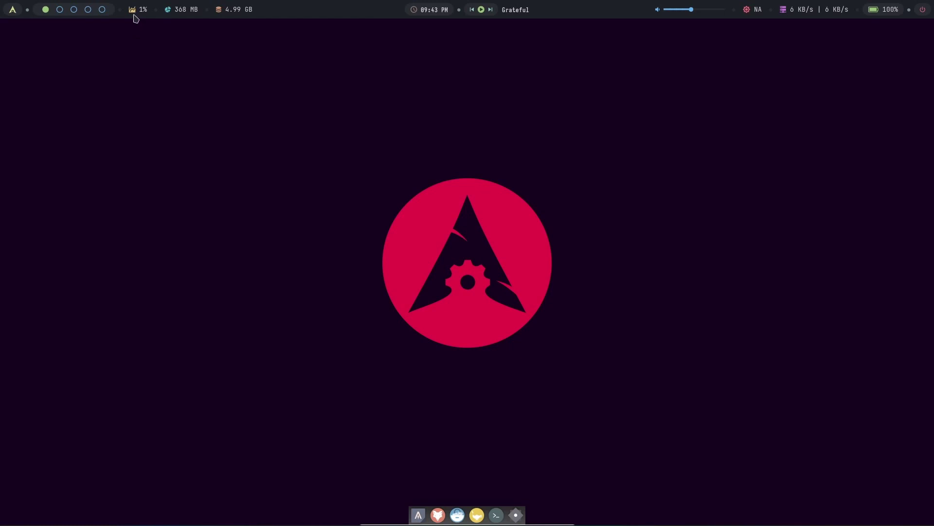
# - Open and dismiss the app search launcher twice, from the bar and the Archcraft logo
pyautogui.rightClick(159, 22)
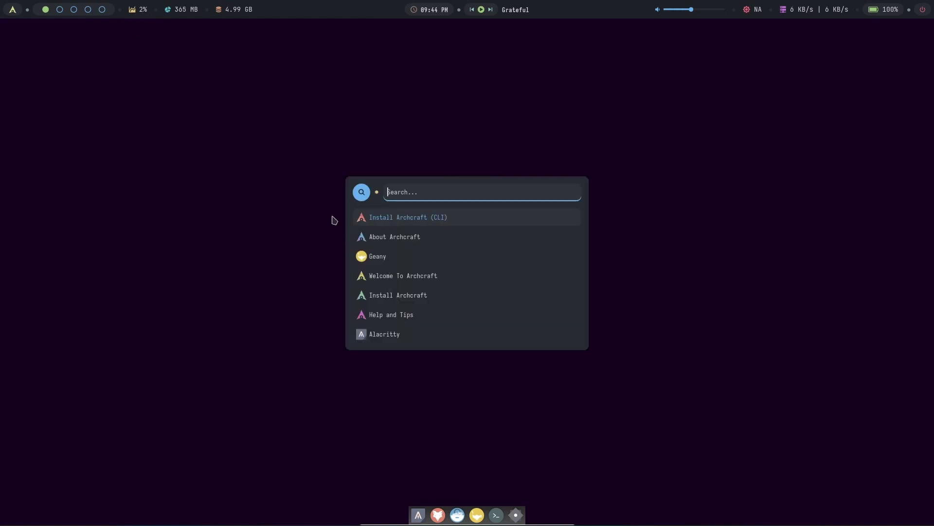
pyautogui.click(222, 151)
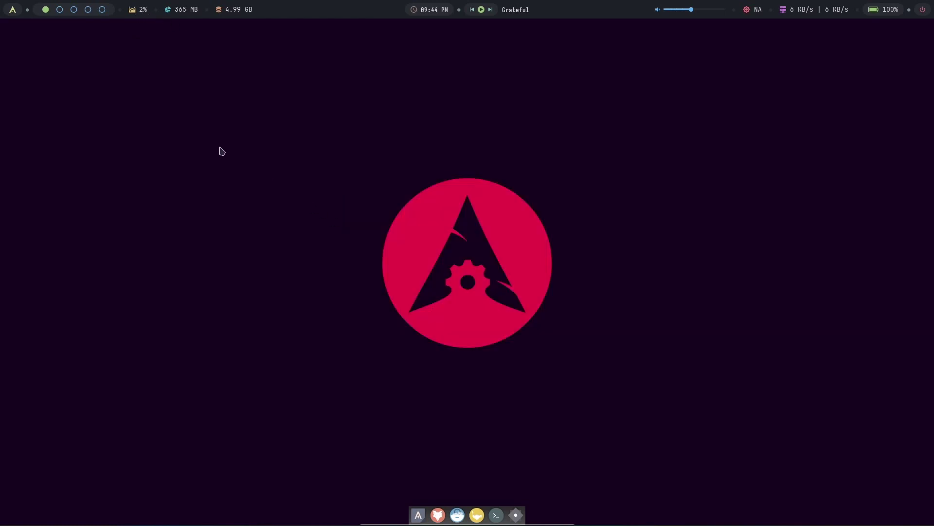
pyautogui.click(13, 10)
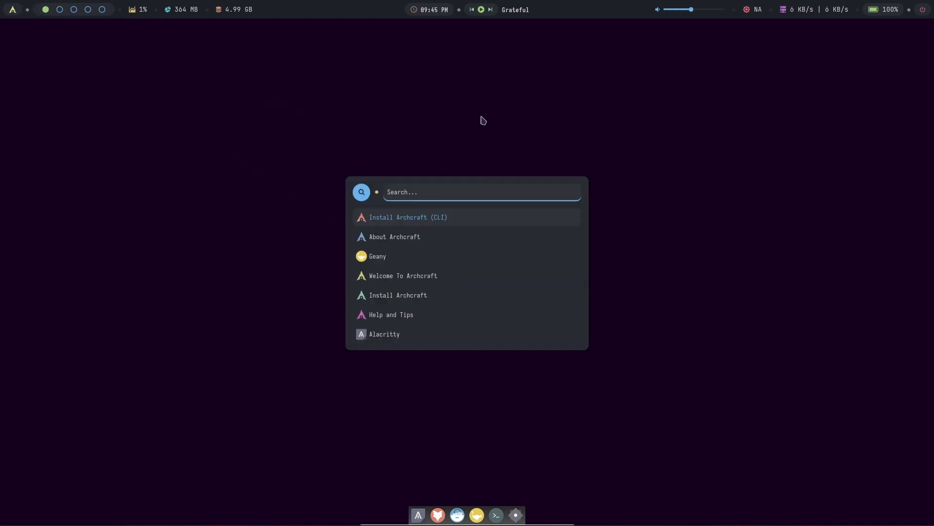
pyautogui.click(662, 167)
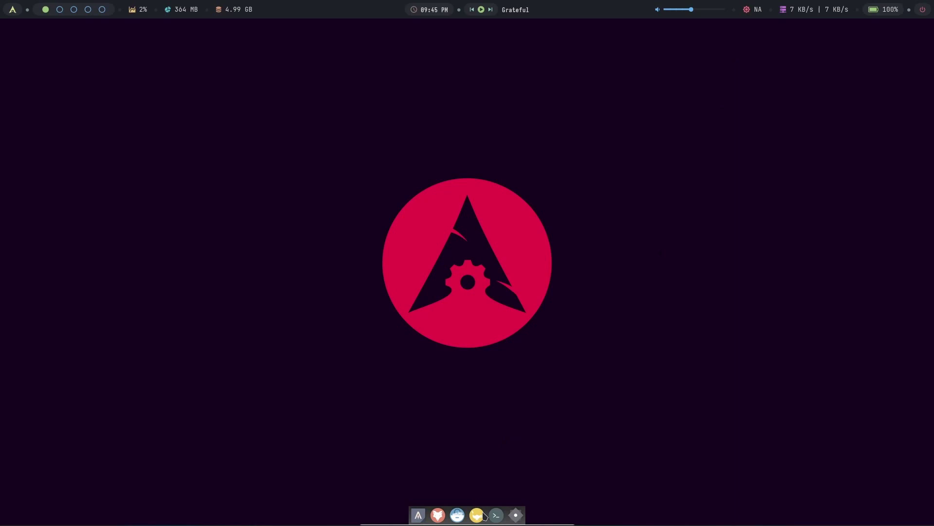
# - Toggle the top-bar volume module, adjust the level, and leave the audio muted
pyautogui.click(698, 12)
pyautogui.click(701, 13)
pyautogui.click(693, 13)
pyautogui.click(703, 14)
pyautogui.scroll(8, 700, 15)
pyautogui.scroll(-4, 698, 11)
pyautogui.click(698, 13)
# - Open the desktop right-click menu, browse its Applications submenus, then close it
pyautogui.rightClick(223, 114)
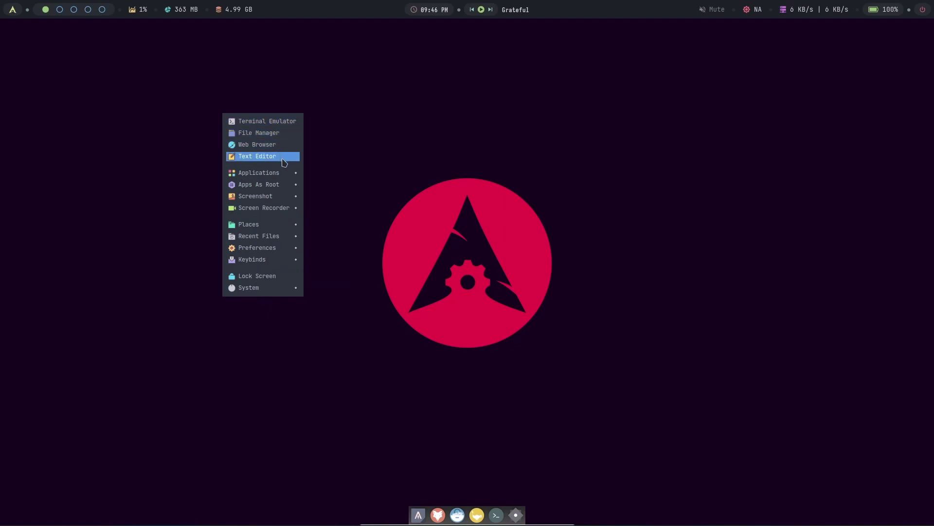
pyautogui.moveTo(291, 179)
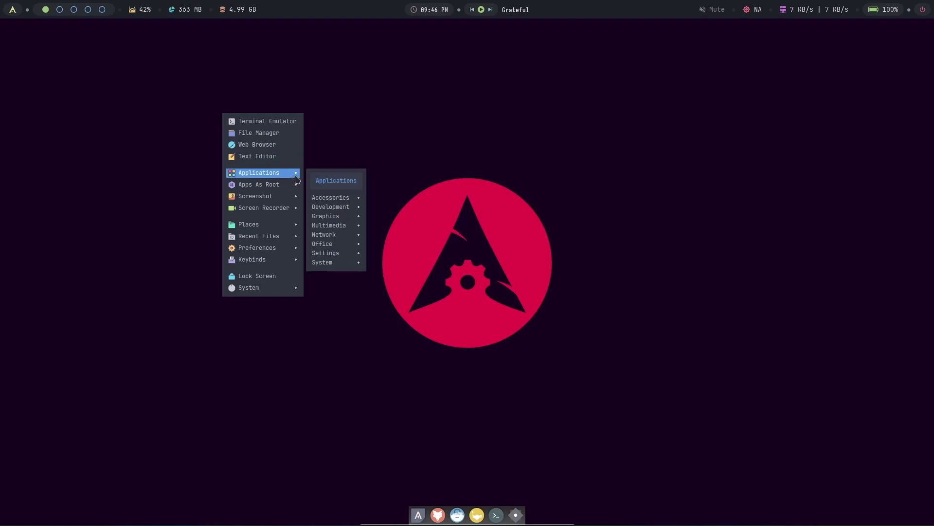
pyautogui.moveTo(345, 198)
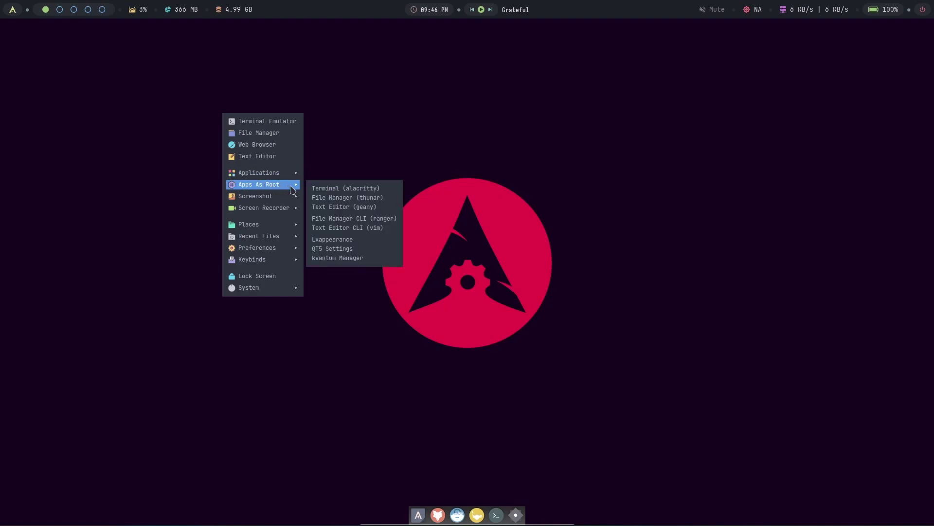
pyautogui.click(370, 131)
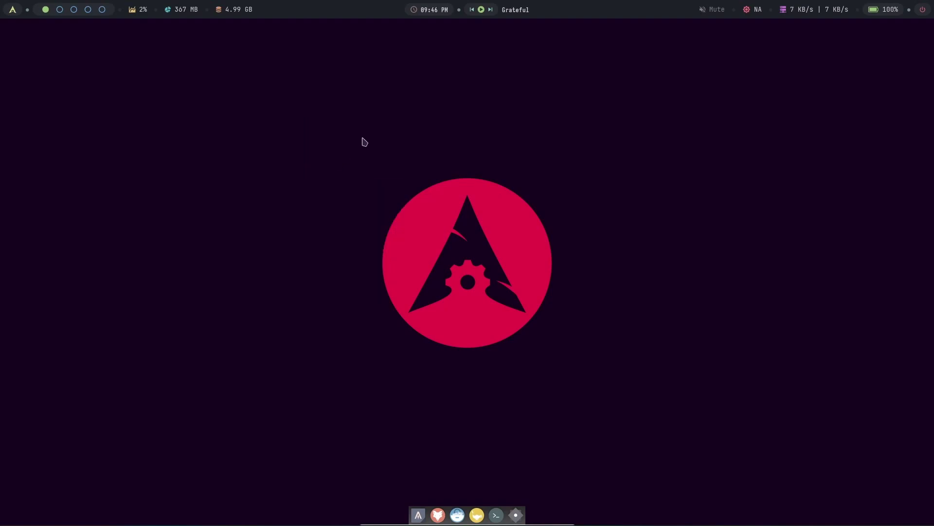
pyautogui.press('Escape')
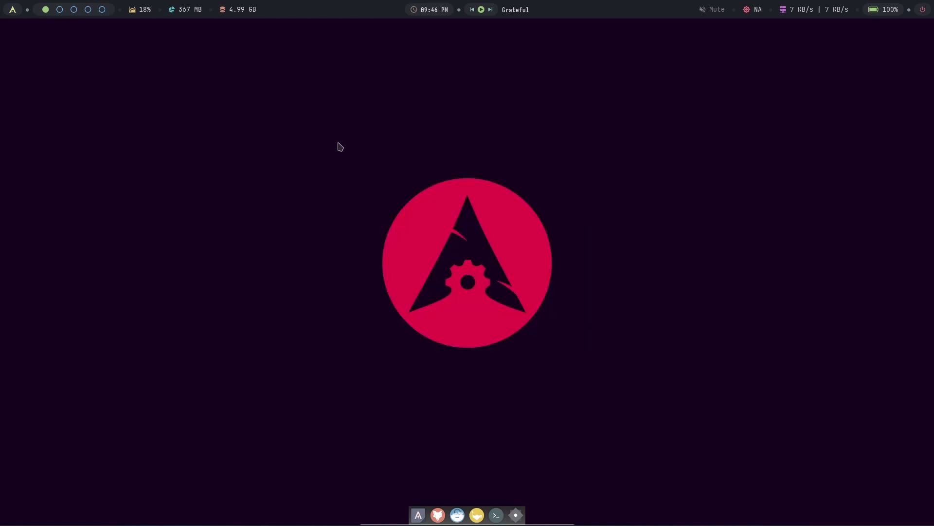
# - Reopen the desktop menu and browse System to Keybinds, showing the Openbox keybind list
pyautogui.rightClick(331, 143)
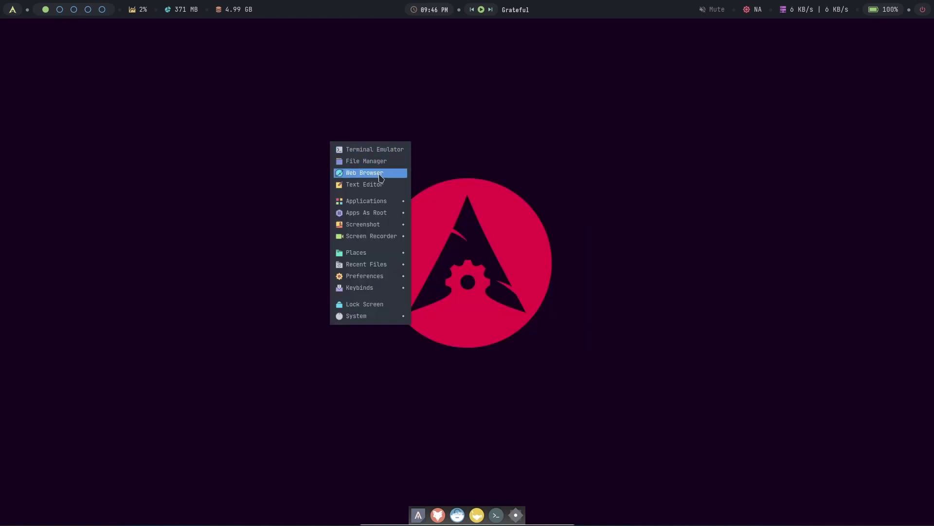
pyautogui.click(278, 208)
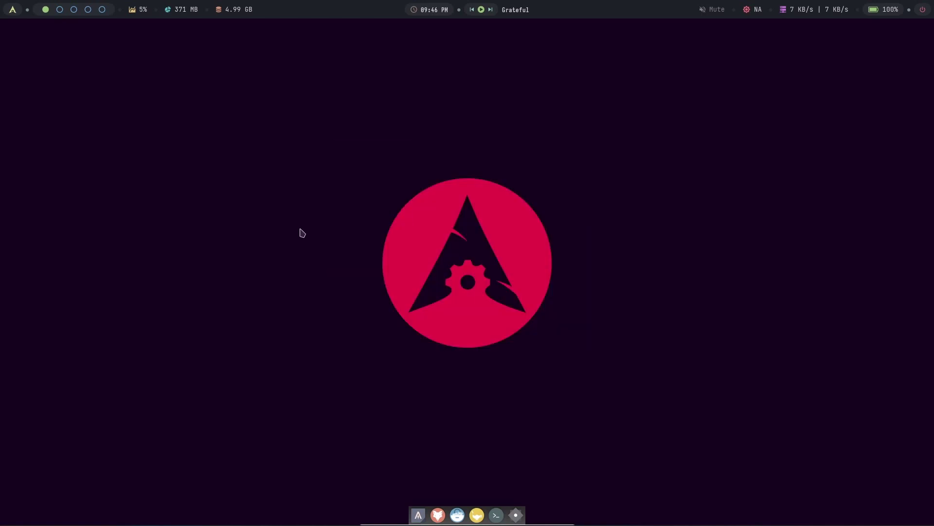
pyautogui.rightClick(292, 159)
pyautogui.moveTo(367, 343)
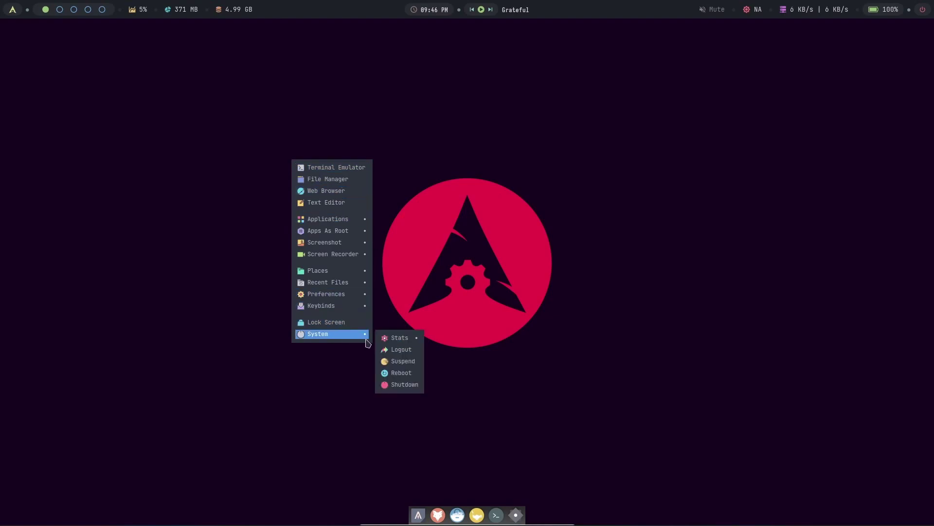
pyautogui.moveTo(401, 343)
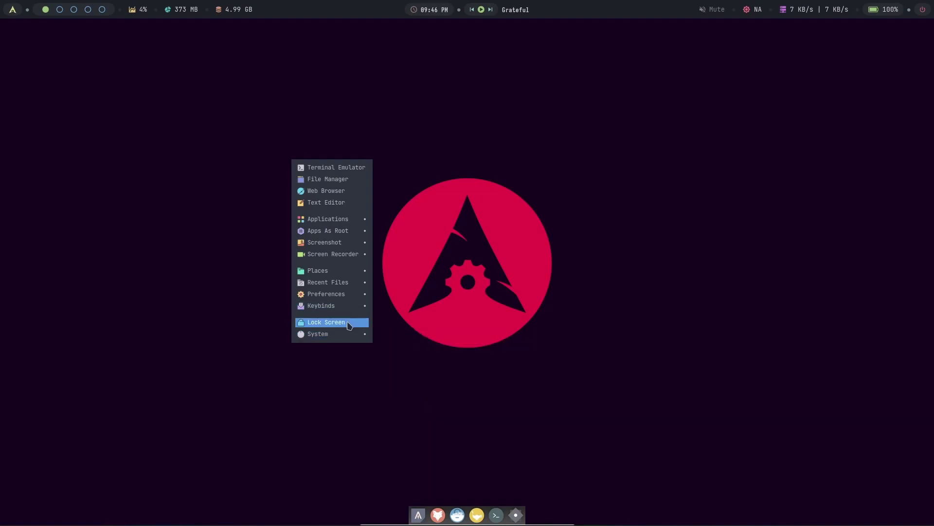
pyautogui.moveTo(350, 308)
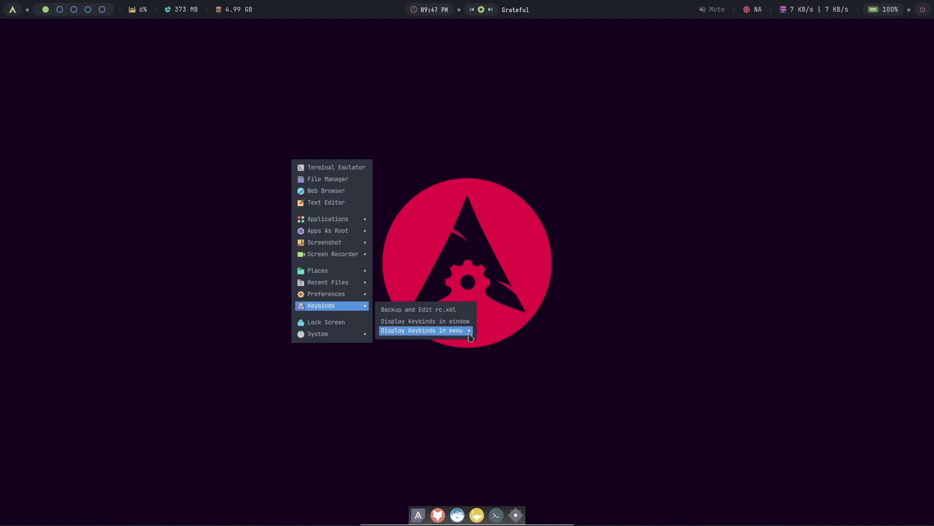
pyautogui.moveTo(470, 336)
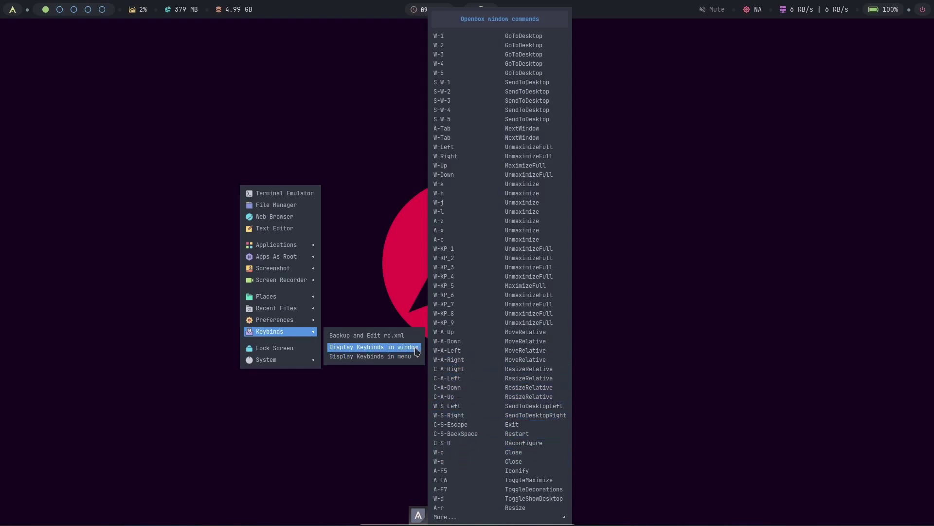
# - Review the Openbox keybinds list, then bring up the Simple, Iconic, Glyphs and Minimal menu styles
pyautogui.moveTo(263, 323)
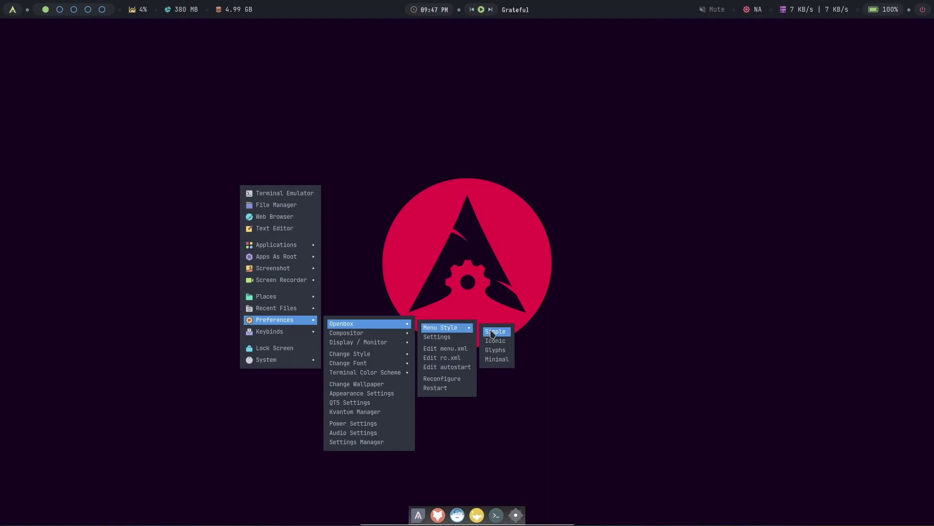
# - Switch the desktop menu style to Glyphs and reopen the menu to view it
pyautogui.click(495, 350)
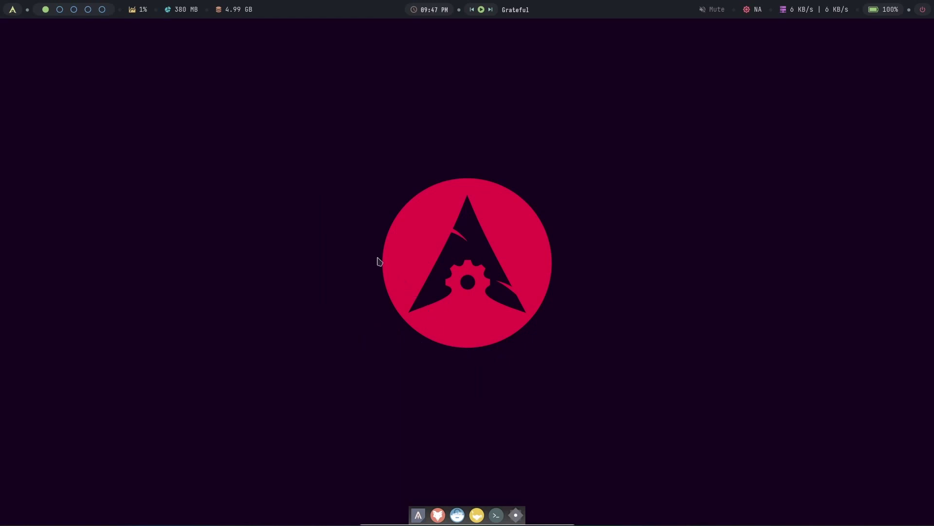
pyautogui.rightClick(275, 148)
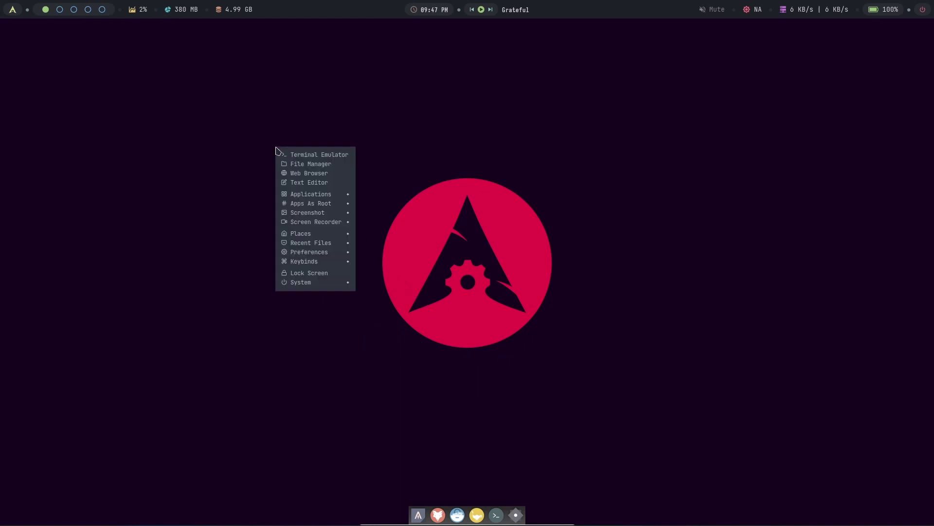
pyautogui.rightClick(235, 141)
pyautogui.rightClick(244, 144)
# - Change the menu style to Iconic and open the menu in its new look
pyautogui.moveTo(317, 253)
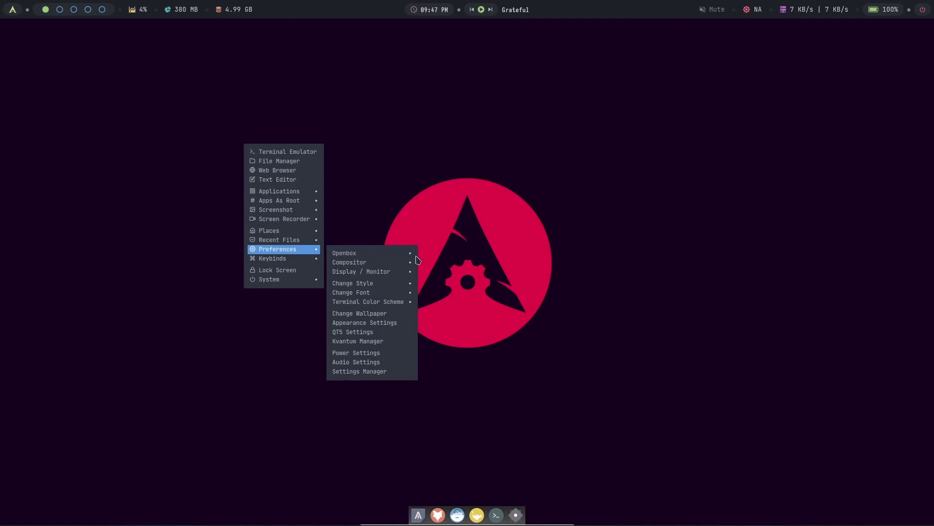
pyautogui.moveTo(410, 258)
pyautogui.moveTo(460, 261)
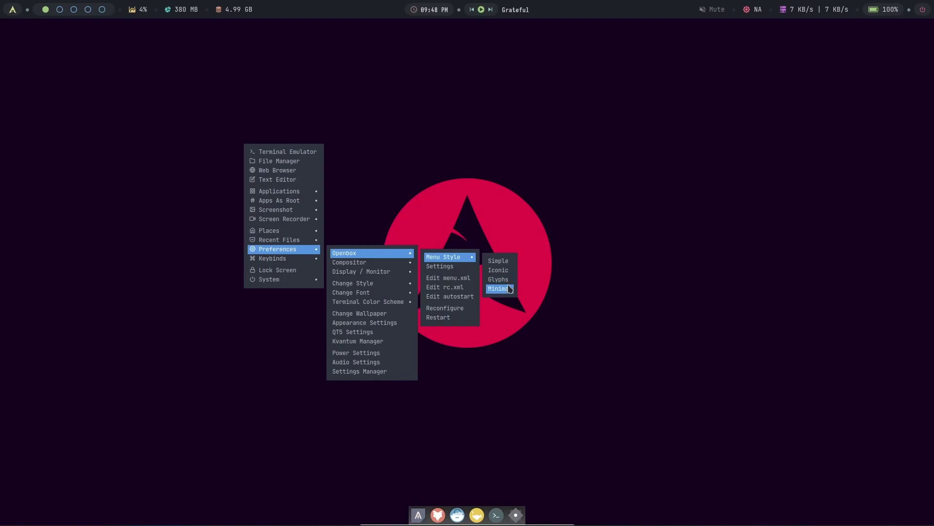
pyautogui.click(498, 270)
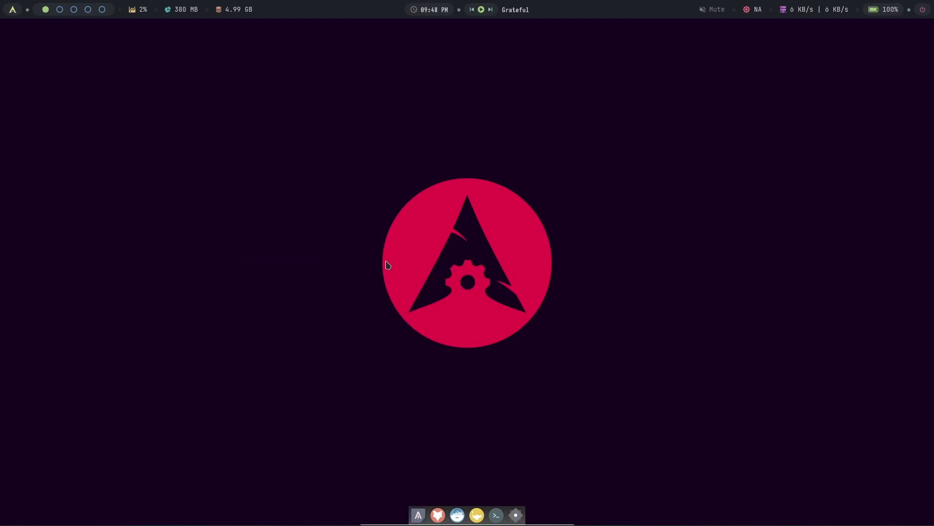
pyautogui.rightClick(363, 245)
# - Change the menu style to Minimal and open the menu to see it
pyautogui.moveTo(435, 383)
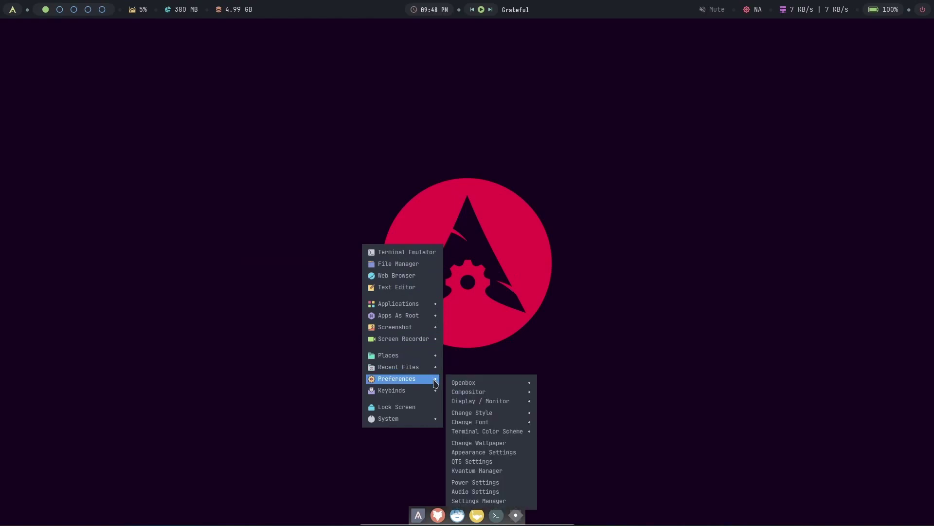
pyautogui.moveTo(531, 383)
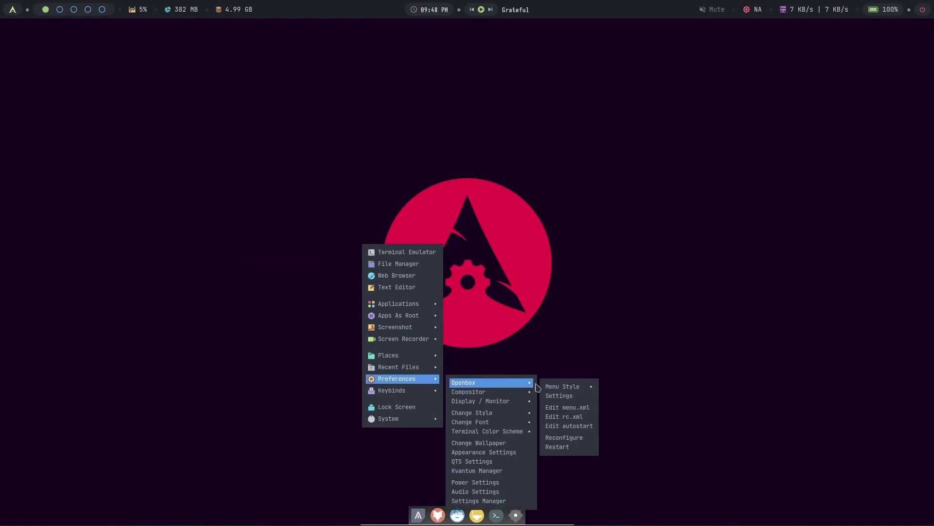
pyautogui.moveTo(582, 387)
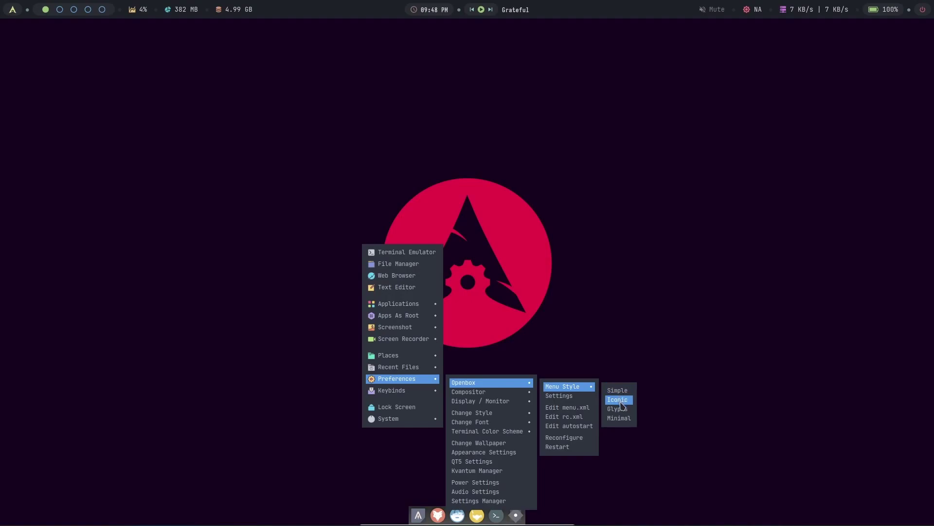
pyautogui.click(625, 419)
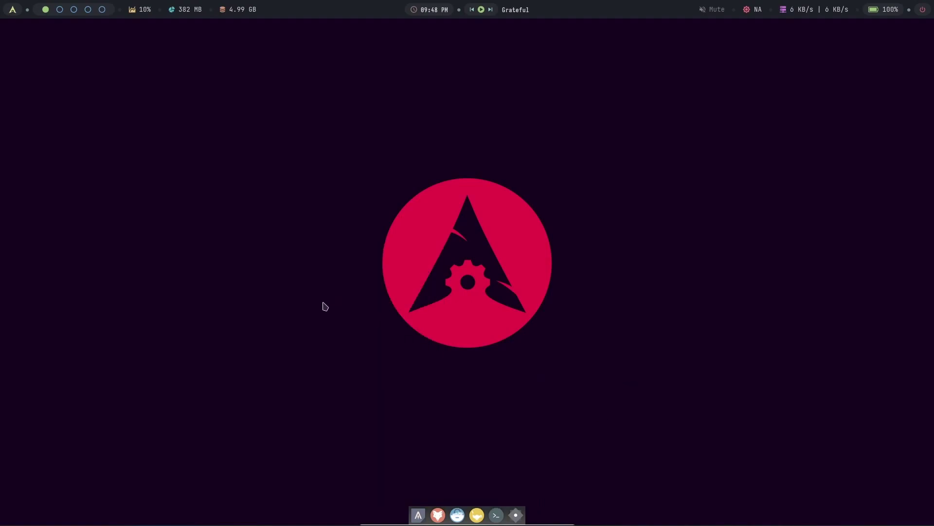
pyautogui.rightClick(257, 204)
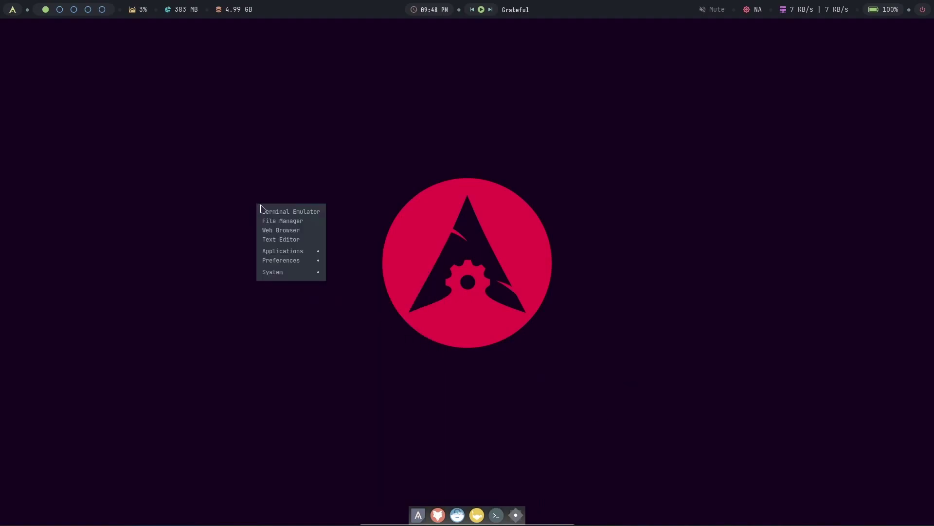
# - Return the menu style to Glyphs and reopen the menu at Keybinds
pyautogui.moveTo(339, 265)
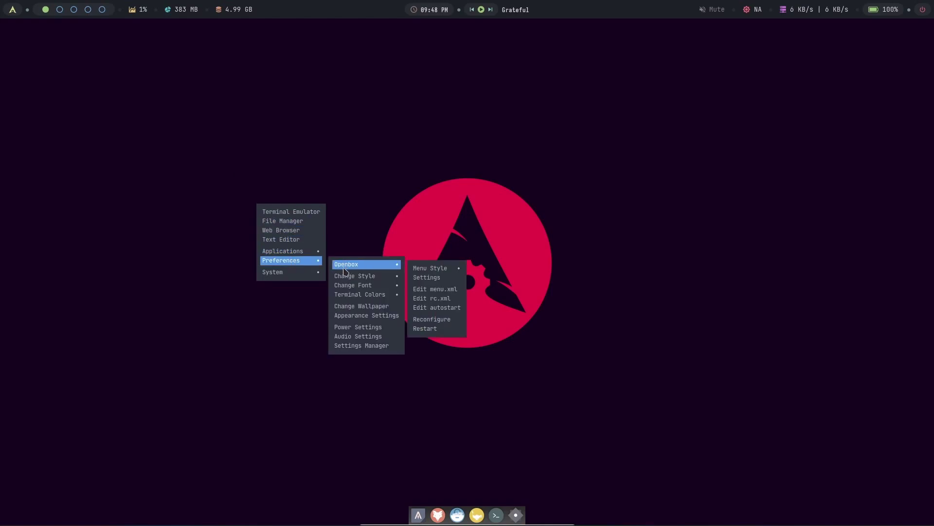
pyautogui.moveTo(317, 277)
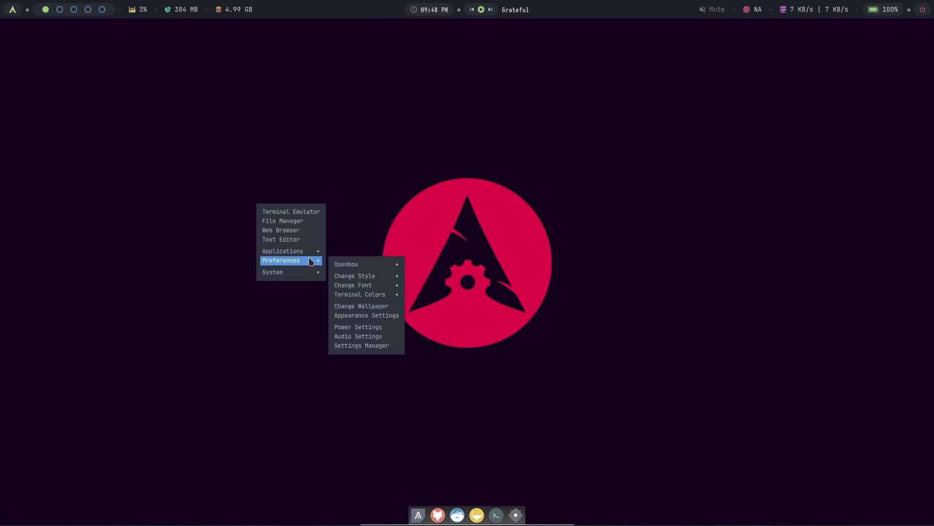
pyautogui.moveTo(389, 270)
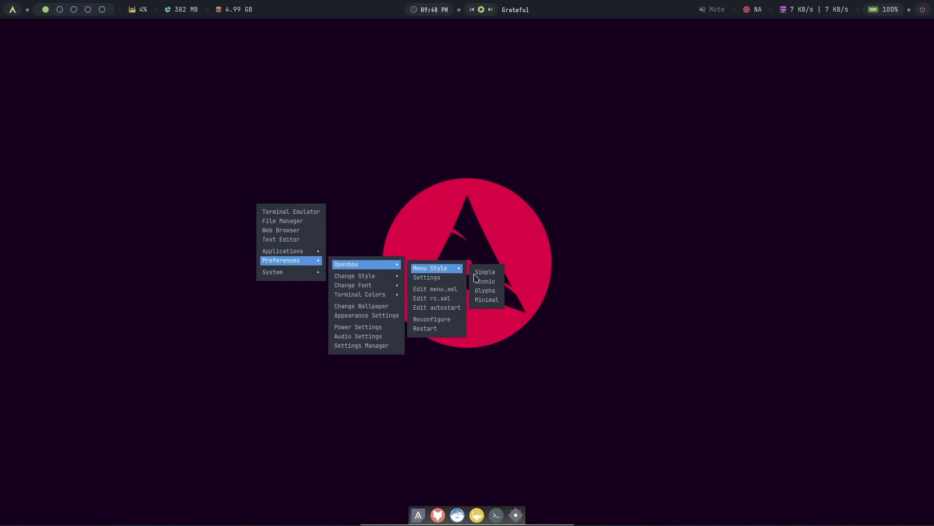
pyautogui.click(493, 291)
pyautogui.rightClick(267, 213)
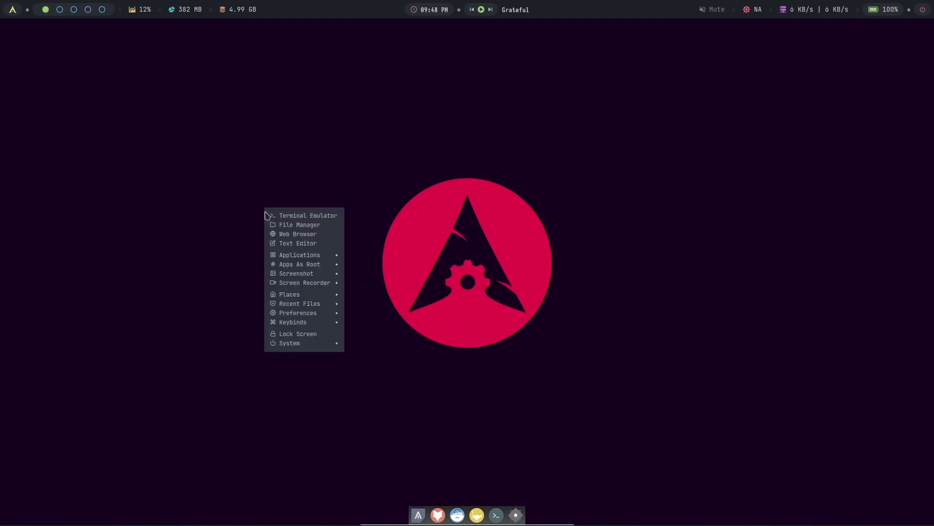
pyautogui.moveTo(330, 325)
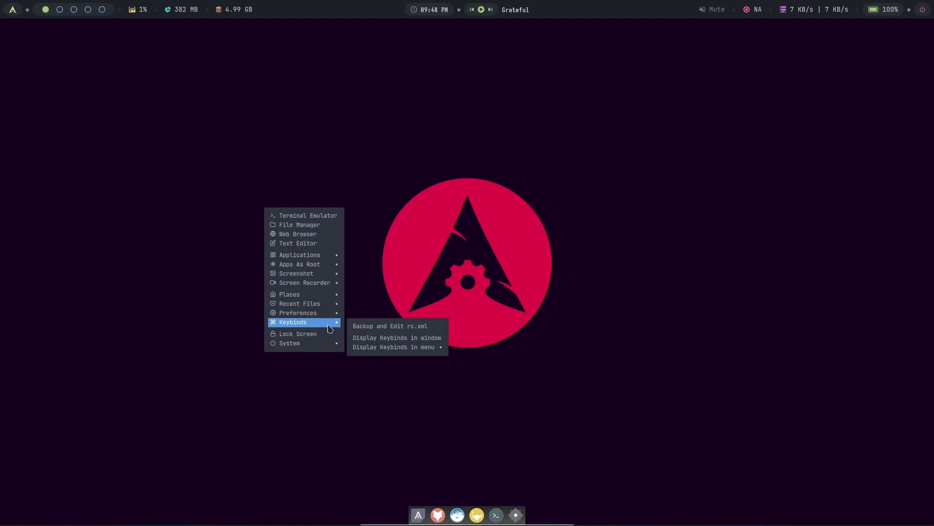
# - Start a Screen Recorder desktop recording without audio
pyautogui.moveTo(336, 305)
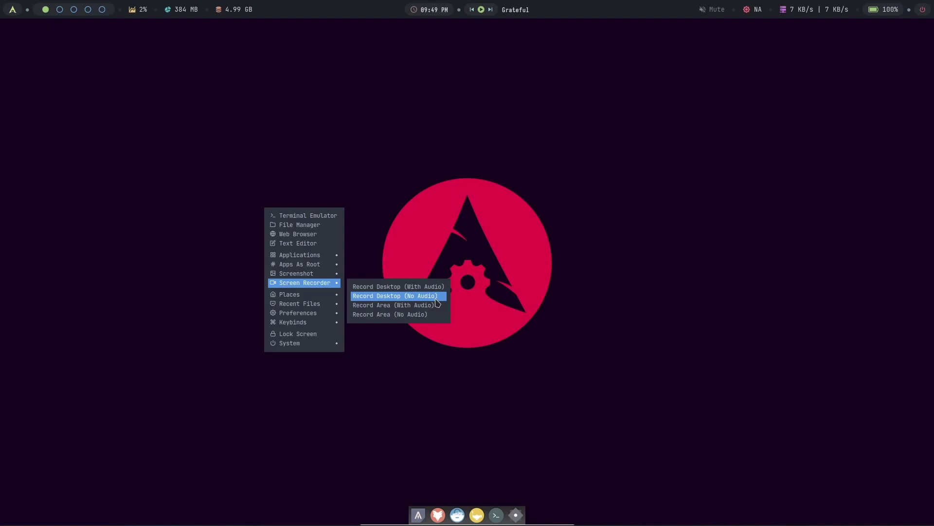
pyautogui.click(395, 296)
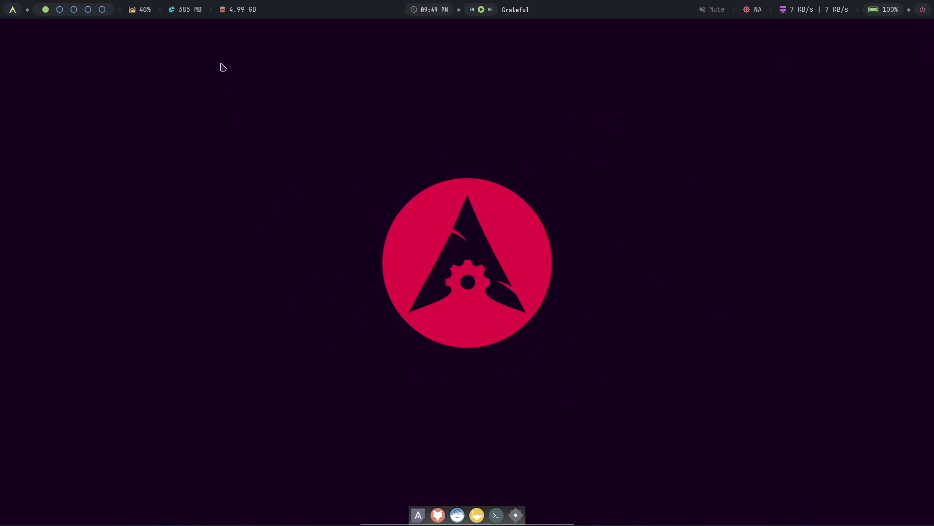
pyautogui.rightClick(237, 70)
pyautogui.click(278, 109)
pyautogui.rightClick(300, 181)
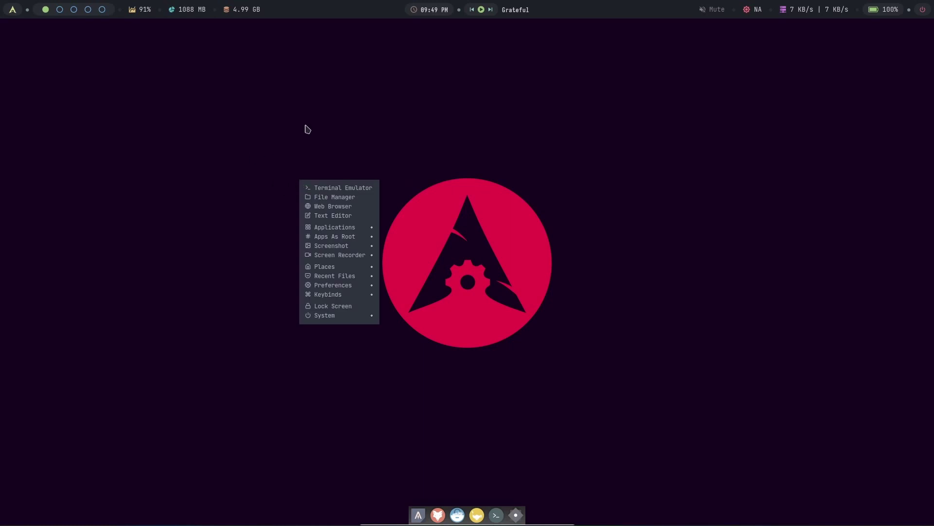
pyautogui.click(746, 152)
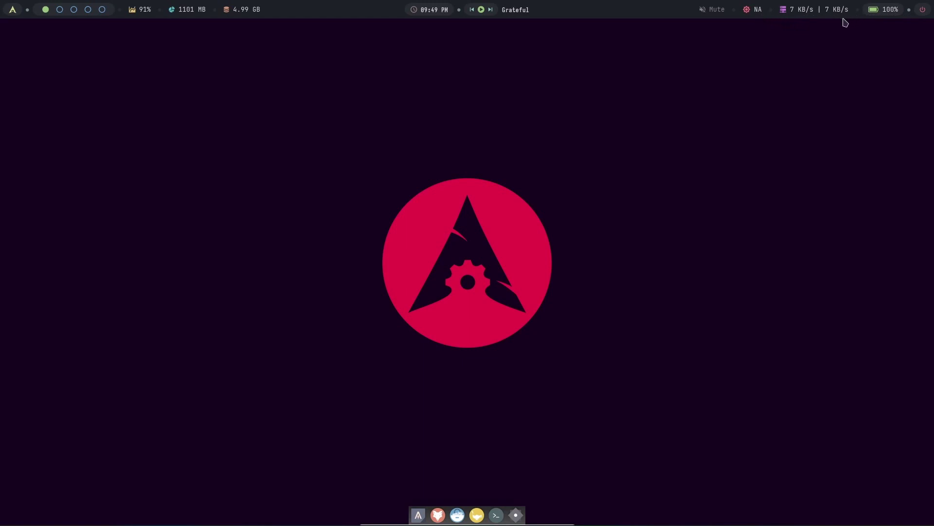
# - Stop the screen recording and dismiss the recording-saved notification
pyautogui.rightClick(200, 118)
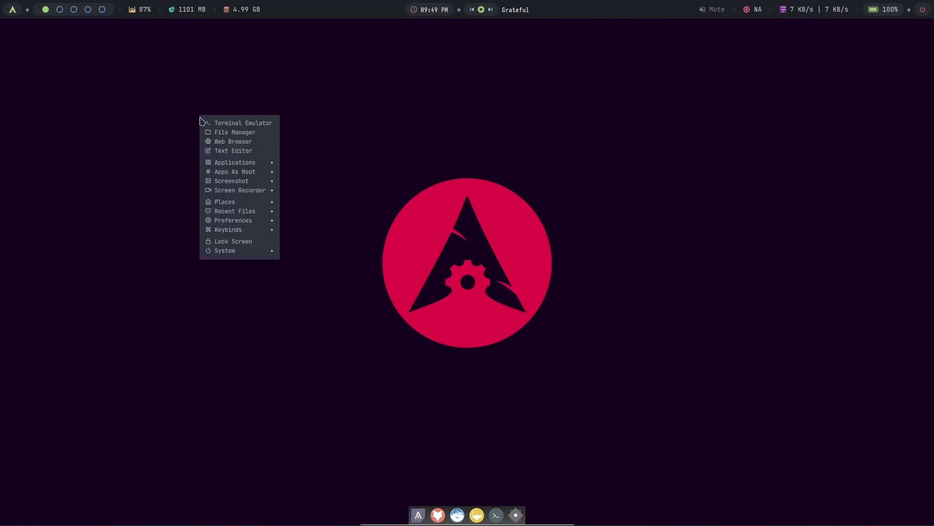
pyautogui.moveTo(259, 214)
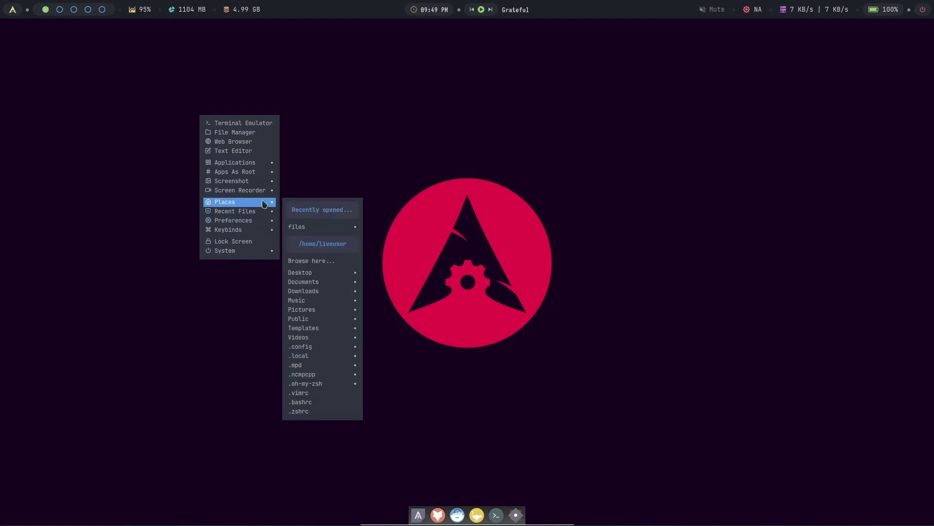
pyautogui.moveTo(269, 196)
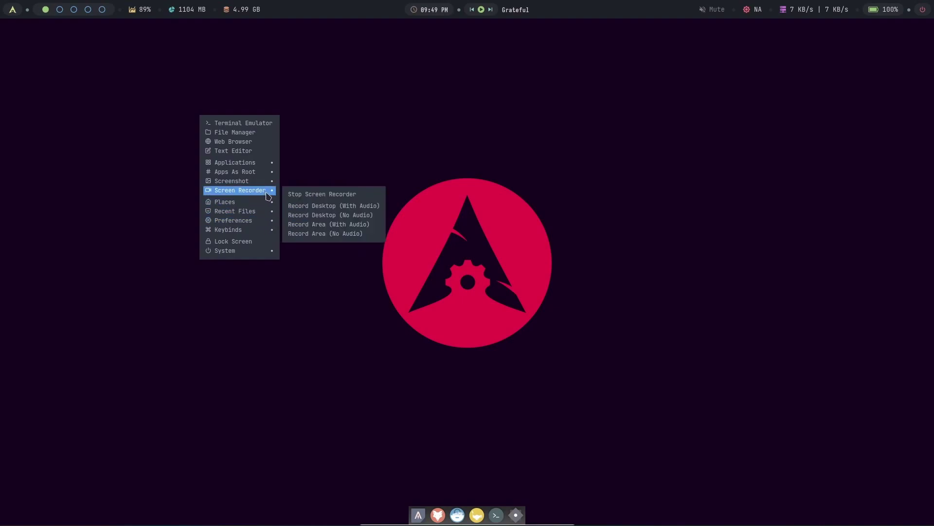
pyautogui.click(349, 196)
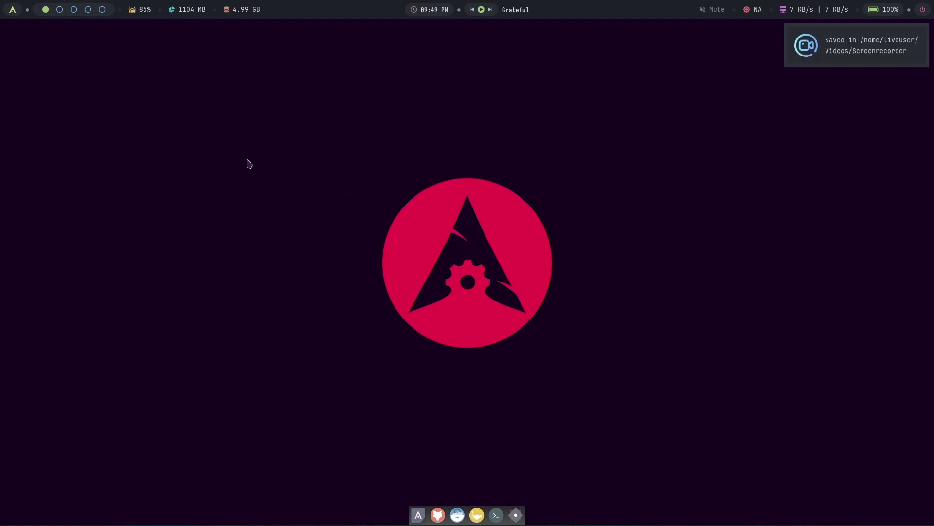
pyautogui.click(878, 47)
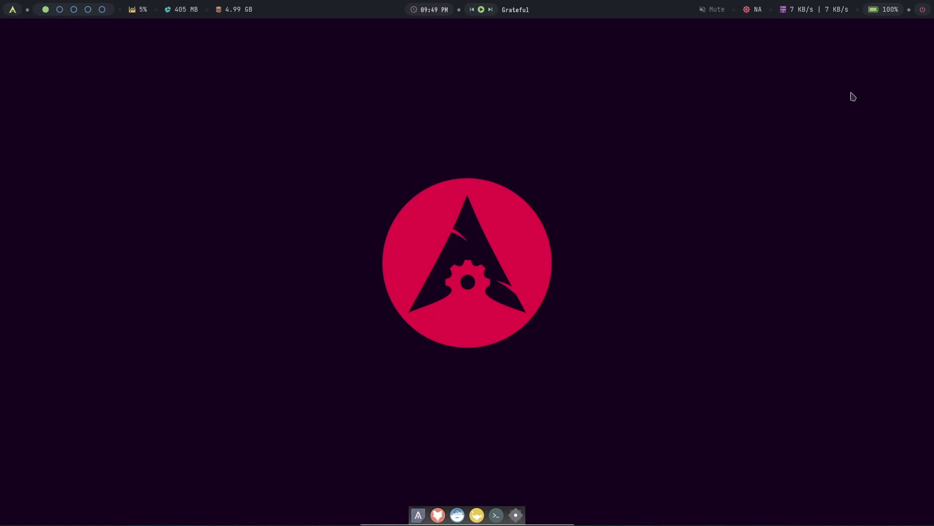
# - Open the file manager, centre its window, and browse into Videos/Screenrecorder
pyautogui.click(458, 515)
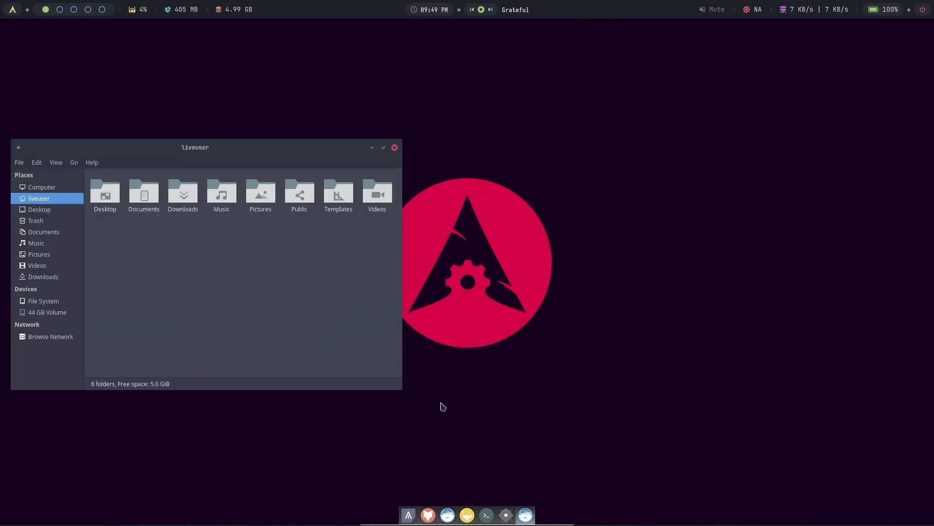
pyautogui.moveTo(207, 154); pyautogui.dragTo(359, 140)
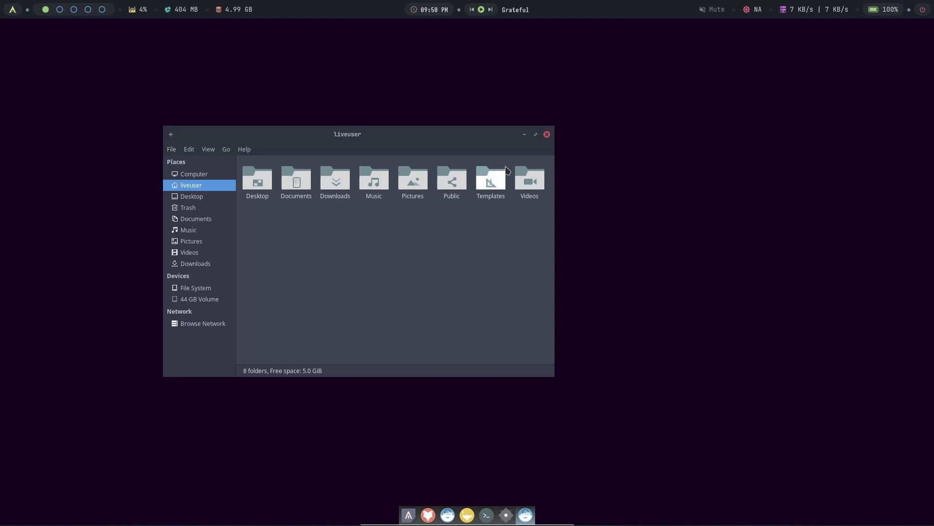
pyautogui.click(540, 182)
pyautogui.doubleClick(540, 182)
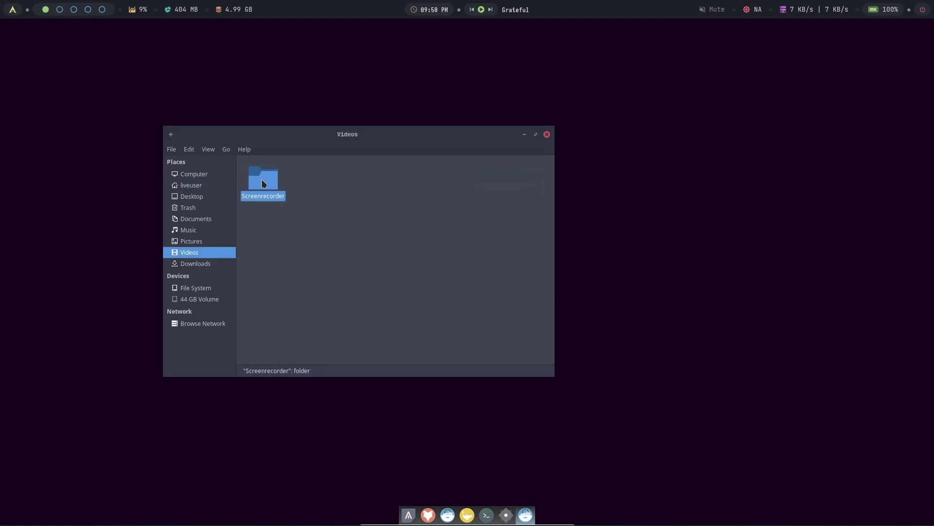
pyautogui.doubleClick(263, 180)
pyautogui.doubleClick(269, 178)
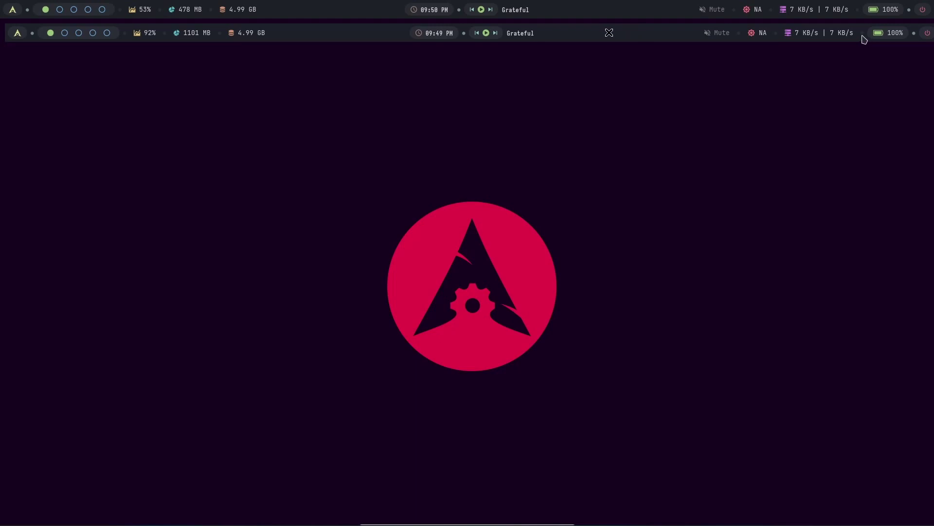
pyautogui.rightClick(177, 76)
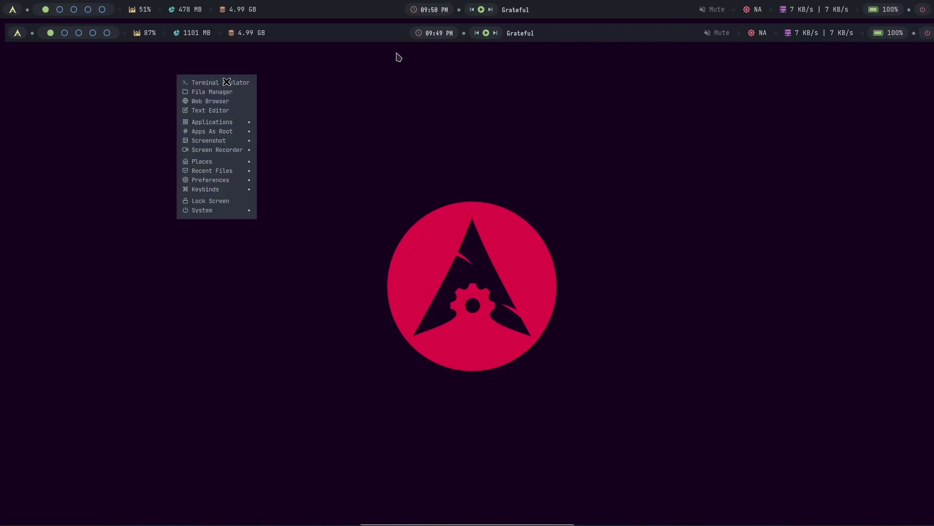
pyautogui.rightClick(204, 140)
pyautogui.moveTo(269, 224)
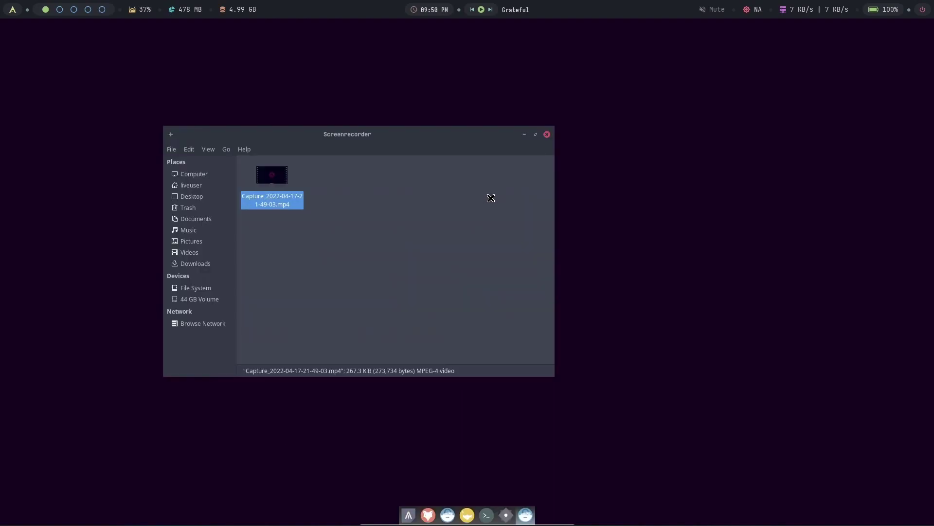
# - Close the Screenrecorder file manager window and dismiss the desktop menu
pyautogui.click(546, 135)
pyautogui.rightClick(289, 73)
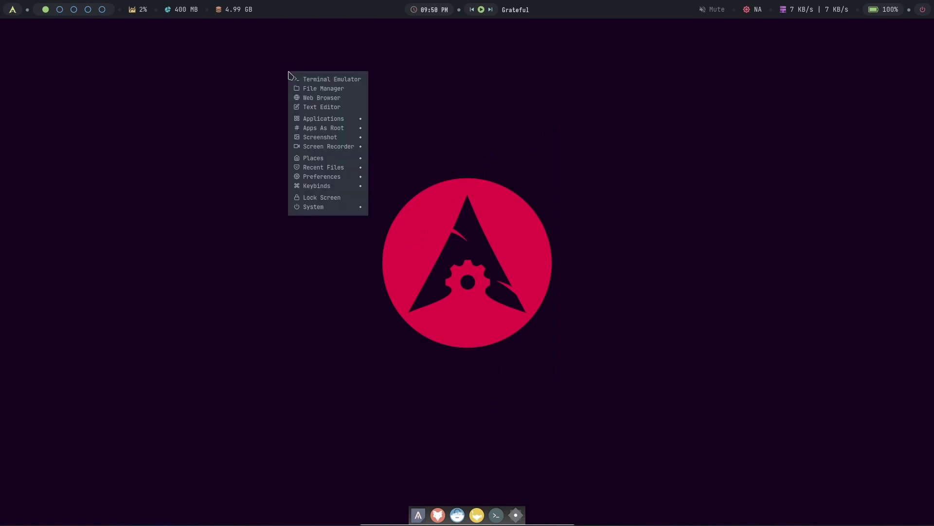
pyautogui.click(195, 214)
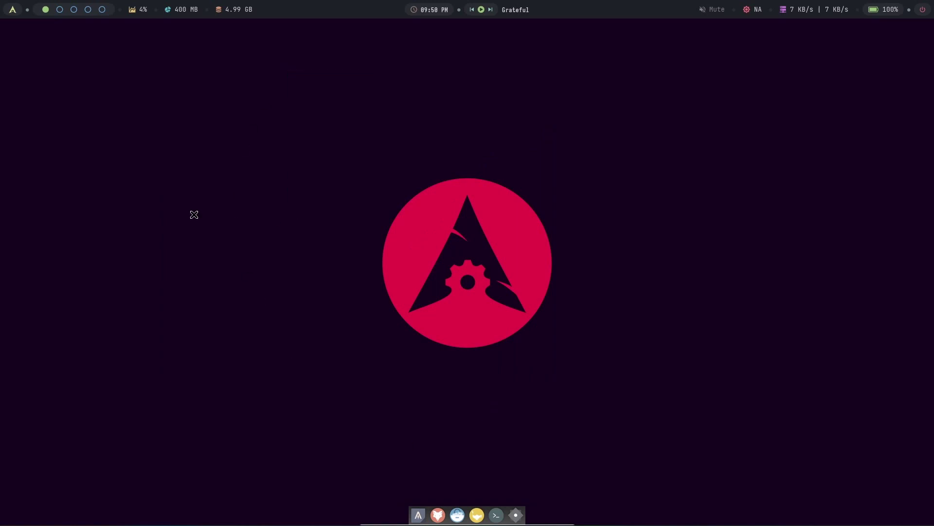
# - Browse the desktop menu's Applications > Development entries, then close the menu
pyautogui.rightClick(230, 217)
pyautogui.moveTo(292, 291)
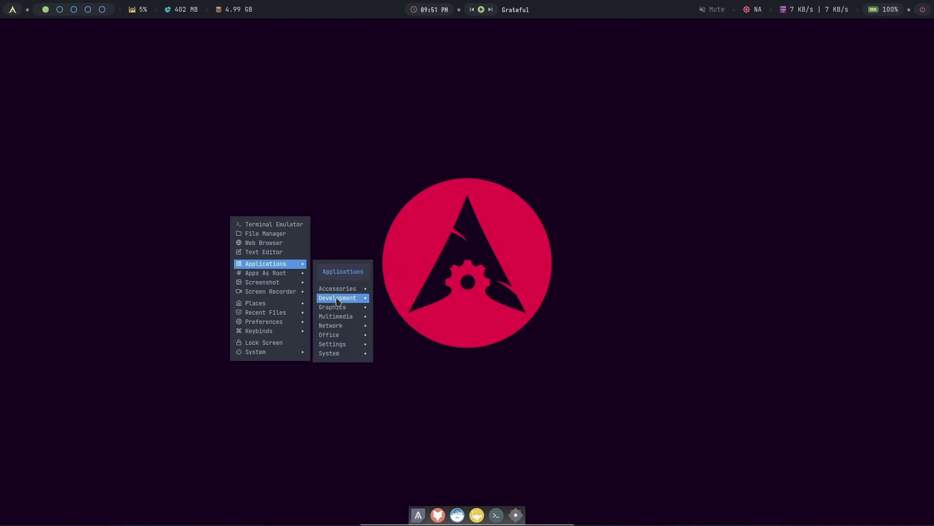
pyautogui.moveTo(336, 296)
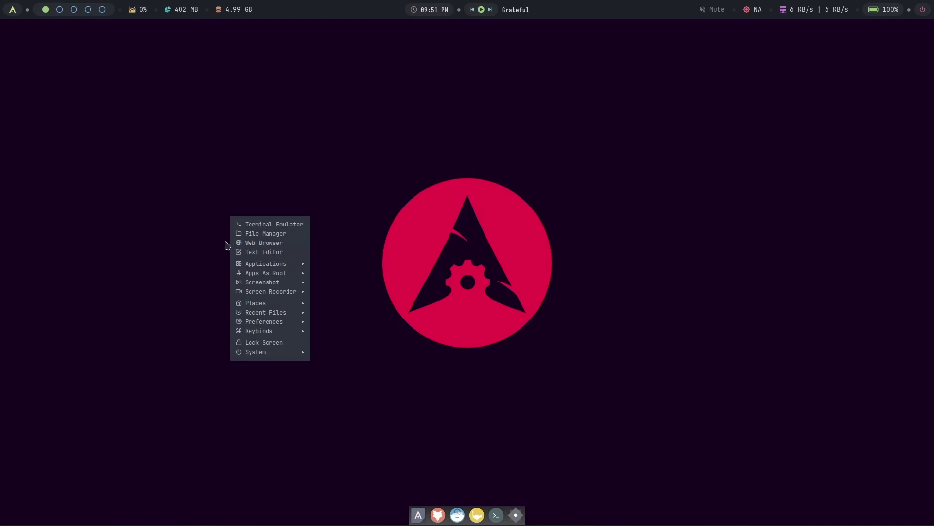
pyautogui.click(205, 237)
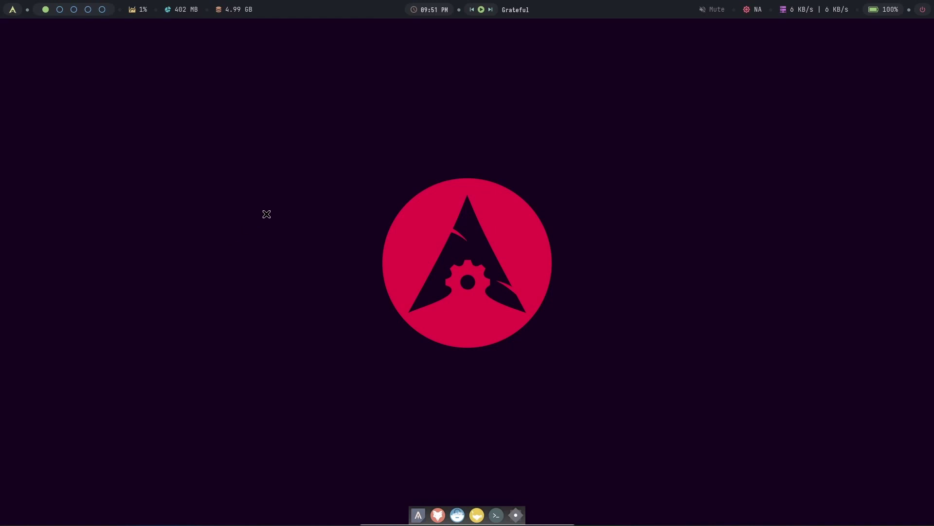
pyautogui.rightClick(624, 388)
pyautogui.click(575, 395)
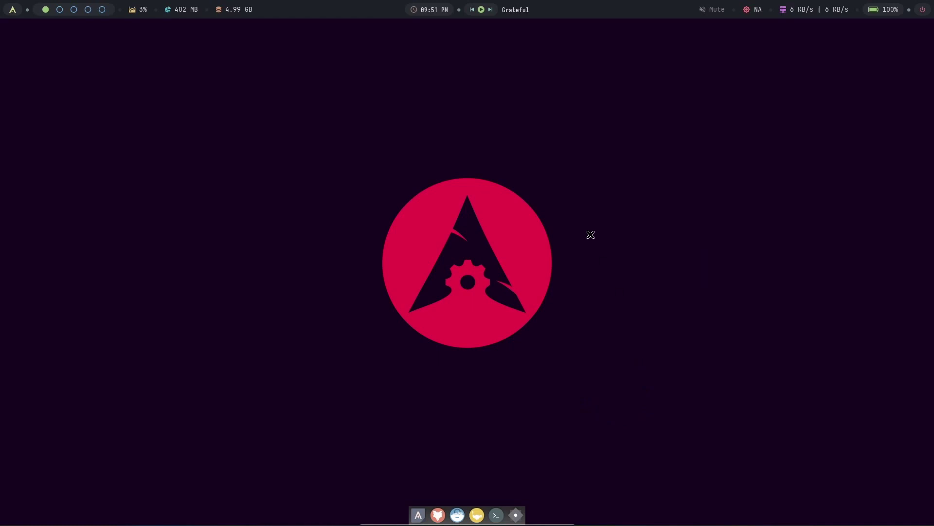